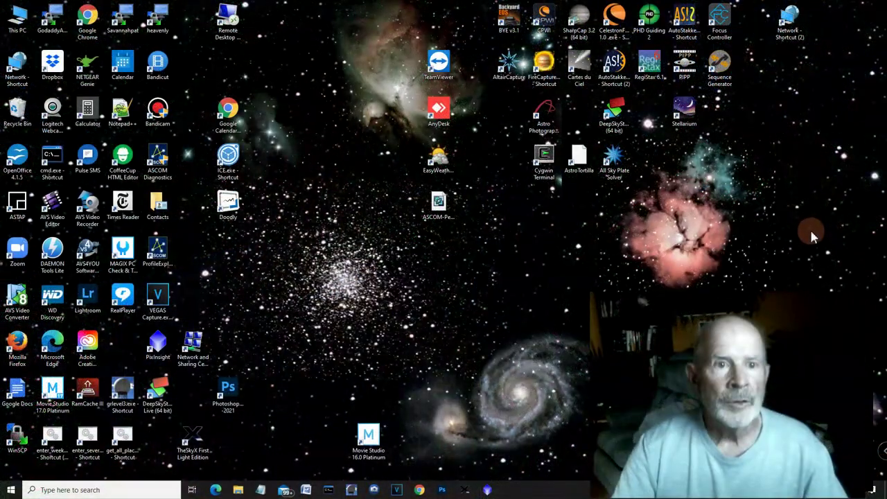
Step: Connect to the Telescope2 computer through Remote Desktop Connection
double_click(234, 25)
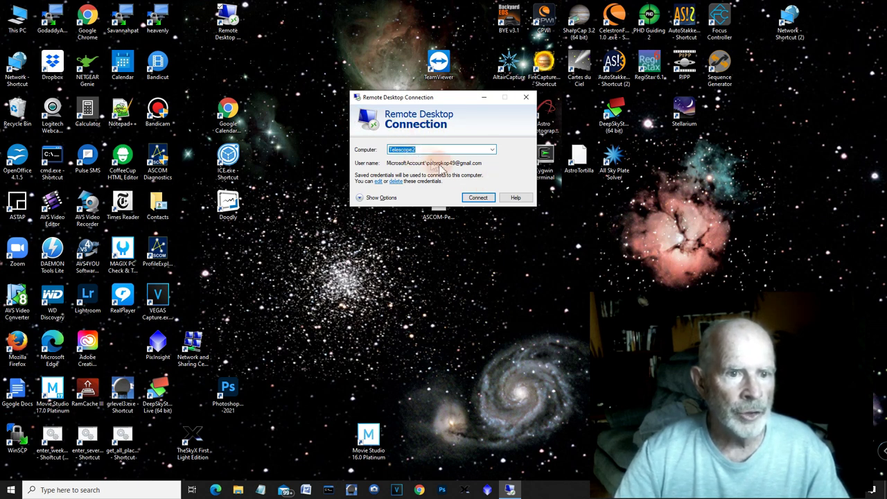
left_click(478, 198)
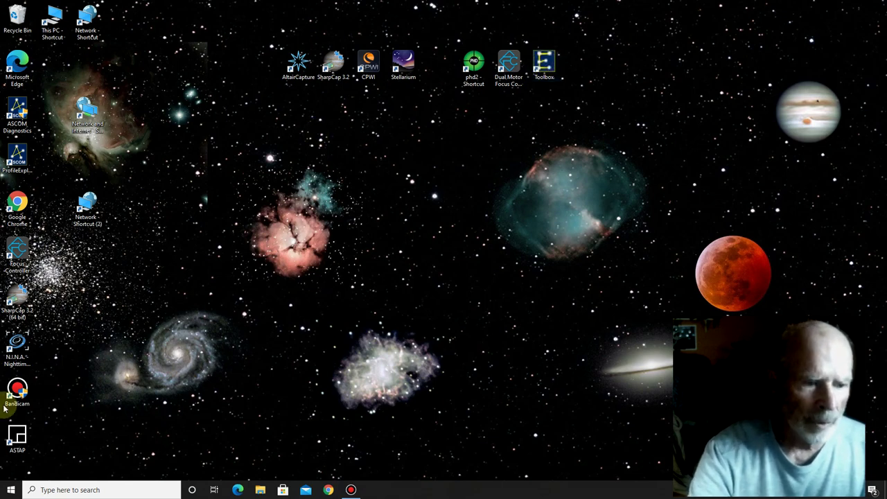
Step: Launch the EQASCOM Toolbox from the EQMOD folder in the Start menu
left_click(14, 489)
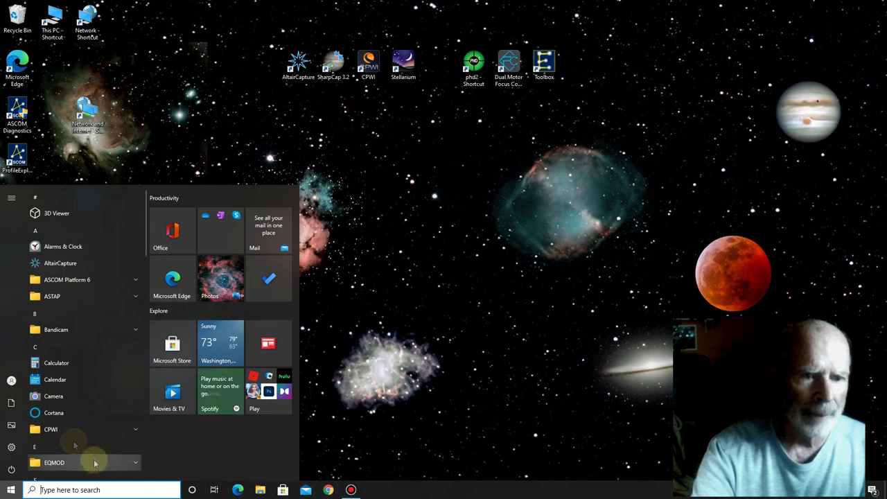
left_click_drag(146, 238, 143, 280)
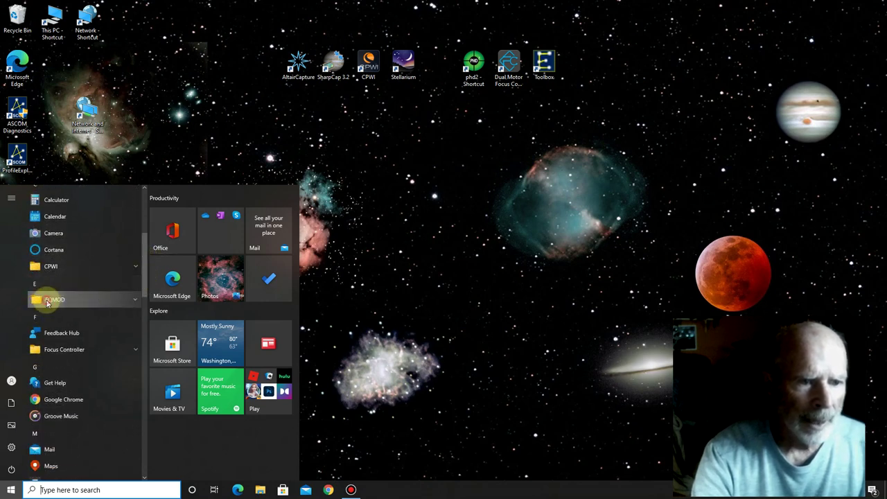
left_click(41, 299)
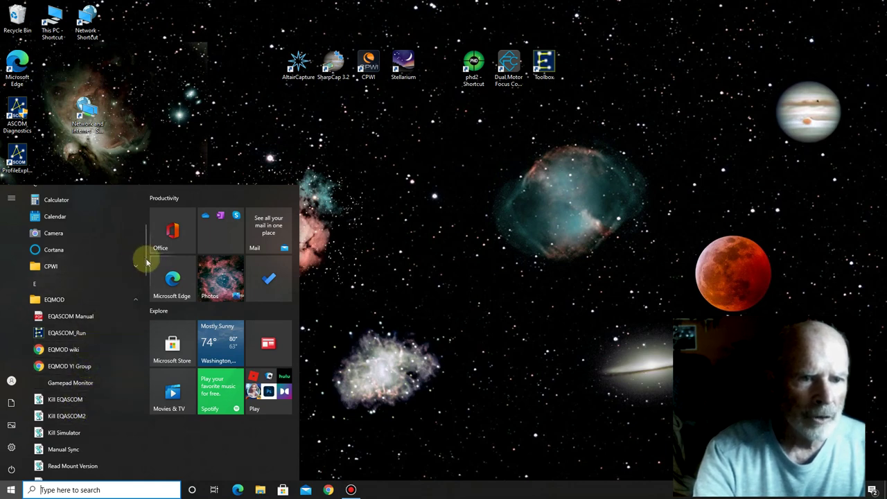
left_click_drag(143, 264, 151, 320)
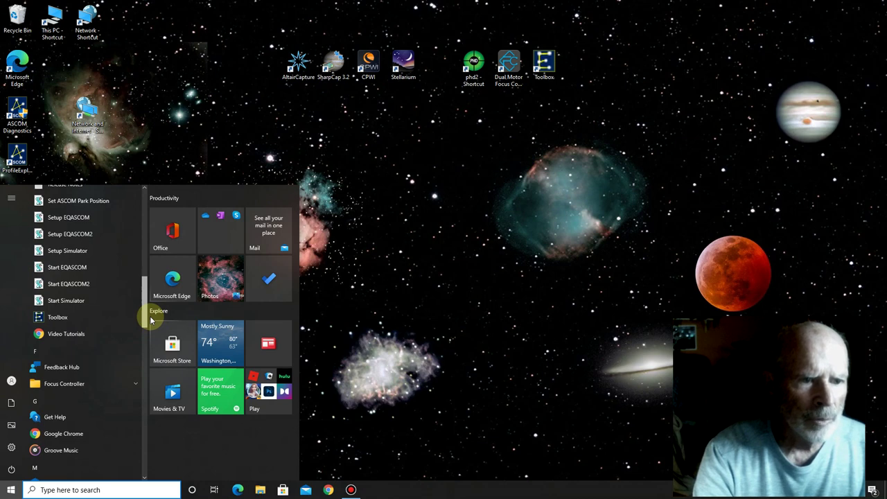
left_click(61, 318)
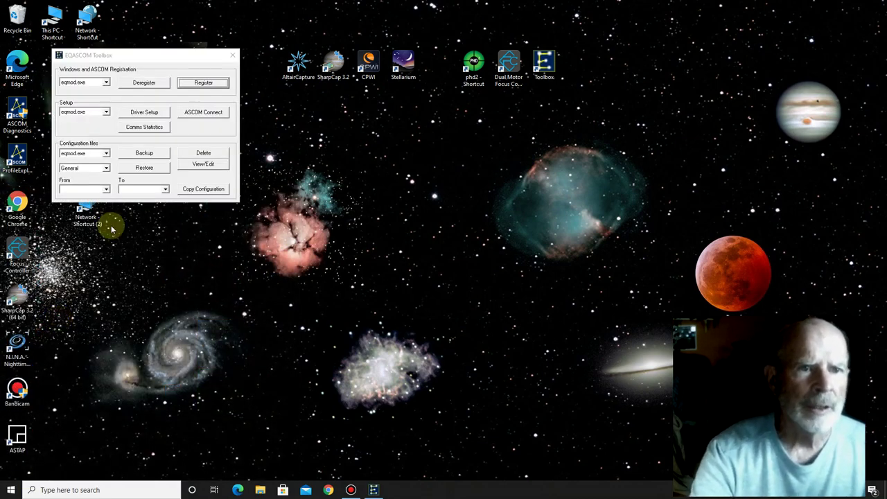
Step: Open the EQMOD ASCOM driver setup (COM5, 115200 baud), then launch Device Manager via Windows search
left_click(142, 114)
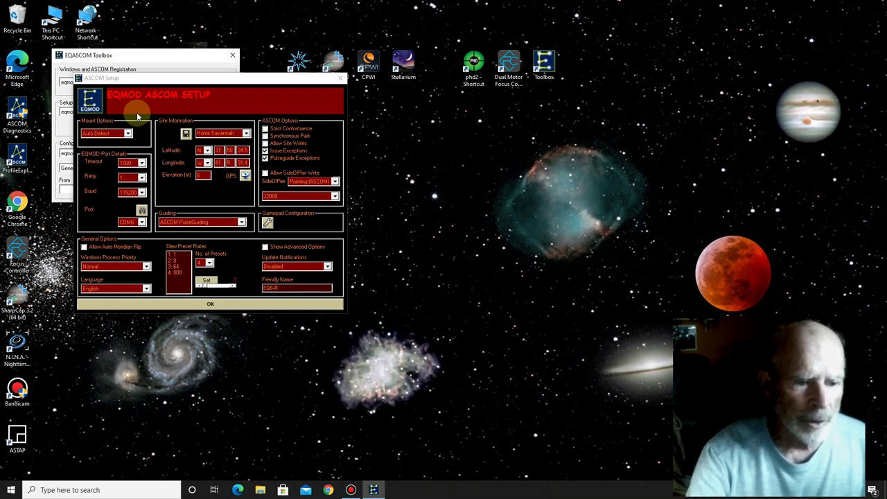
left_click(85, 490)
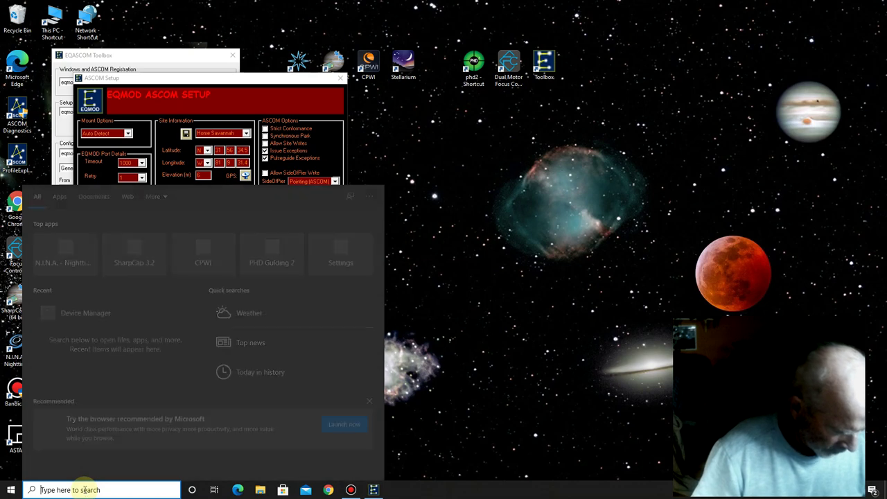
type("evice")
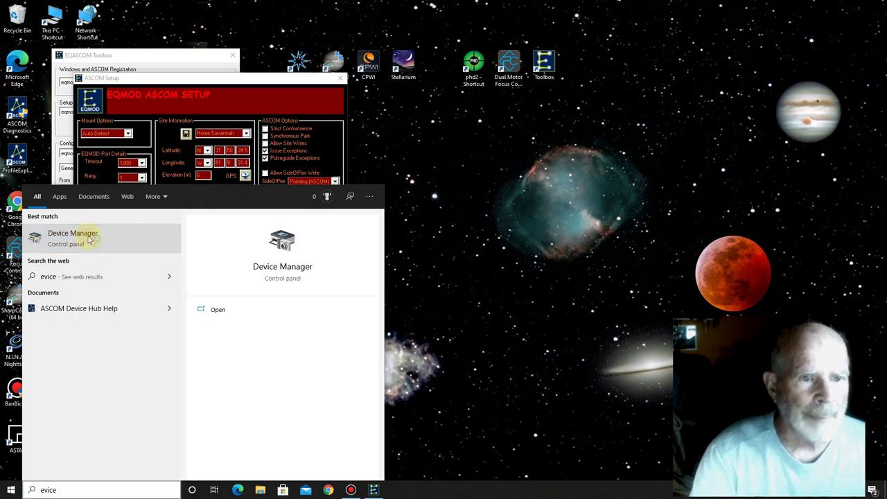
left_click(88, 239)
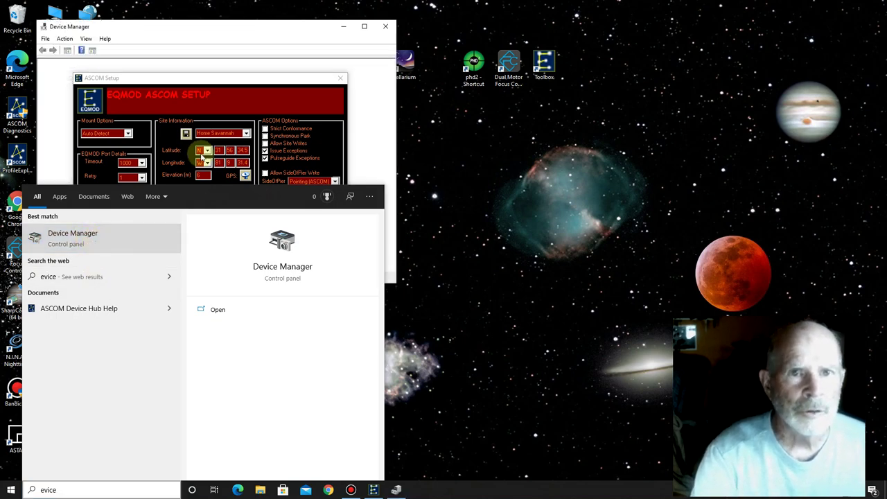
Step: Check the Prolific USB-to-Serial COM6 port settings, leaving 115200 bits per second
left_click_drag(219, 30, 488, 90)
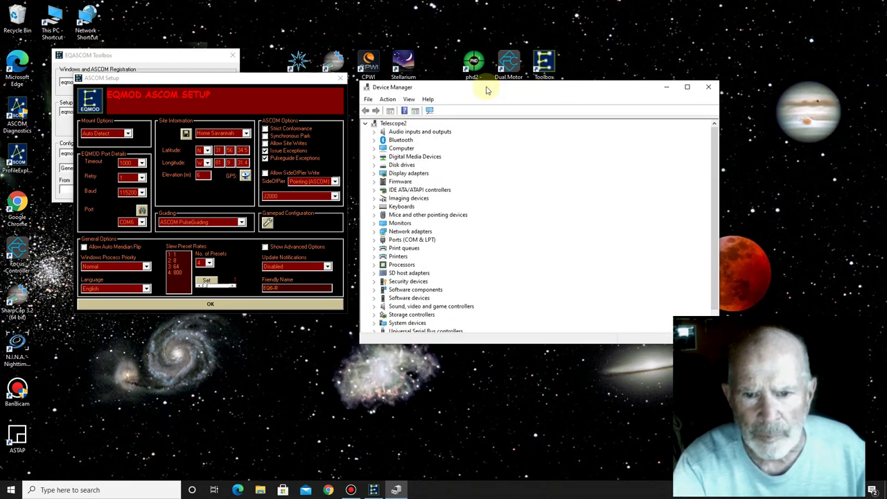
double_click(393, 240)
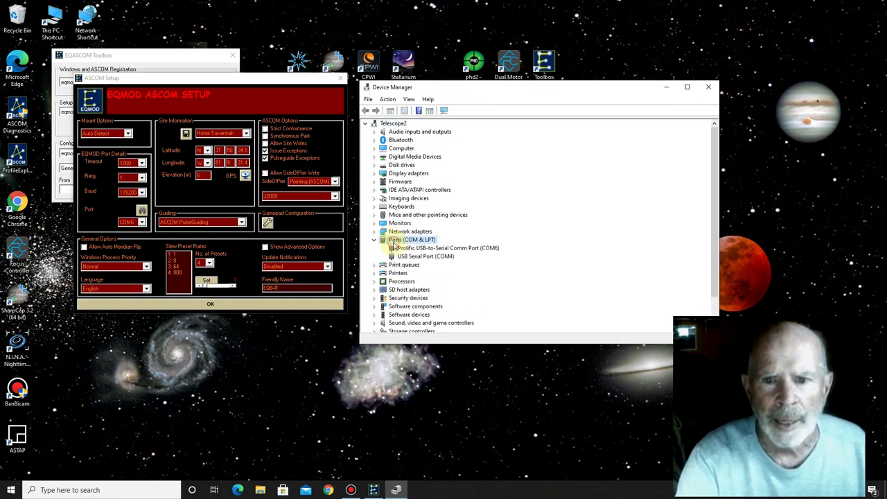
double_click(452, 249)
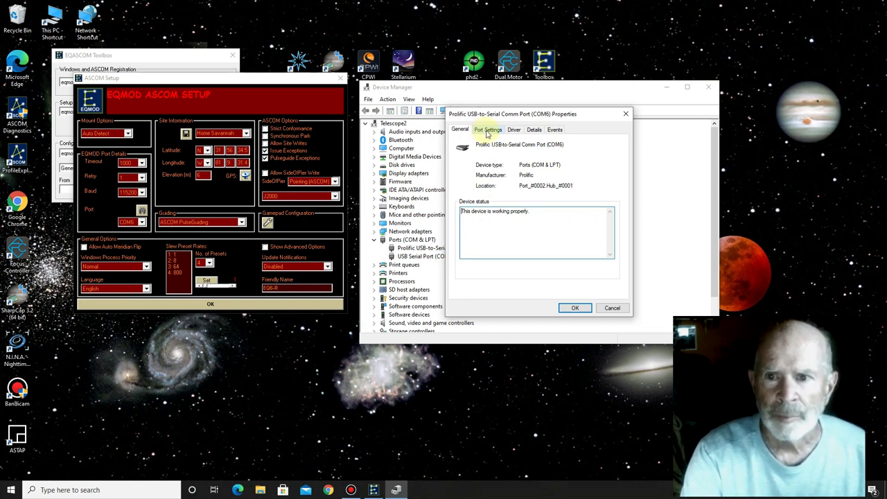
left_click(488, 131)
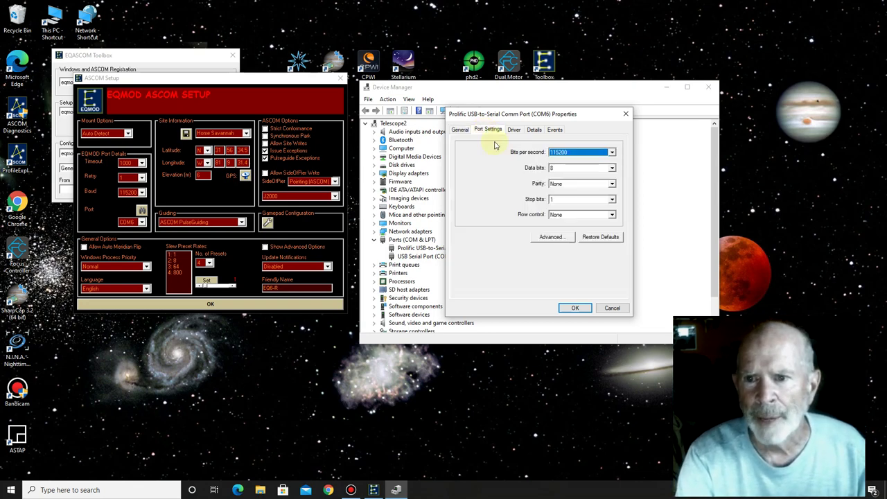
left_click(612, 152)
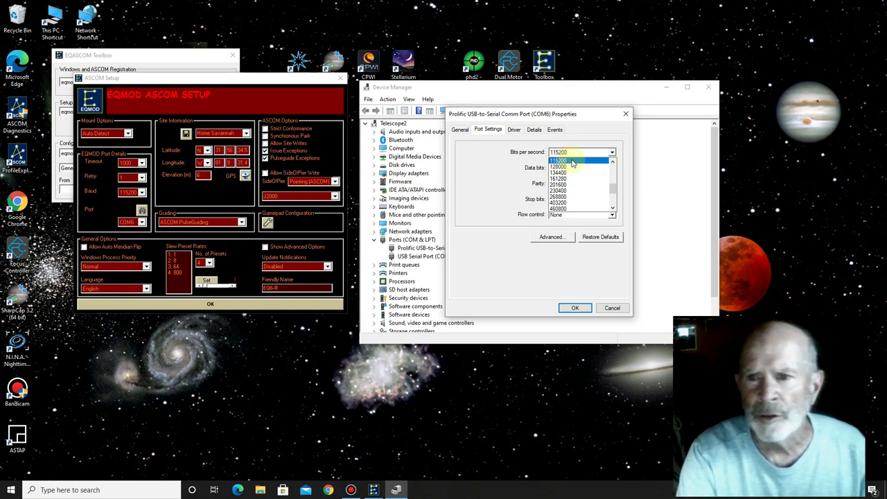
left_click_drag(613, 188, 613, 181)
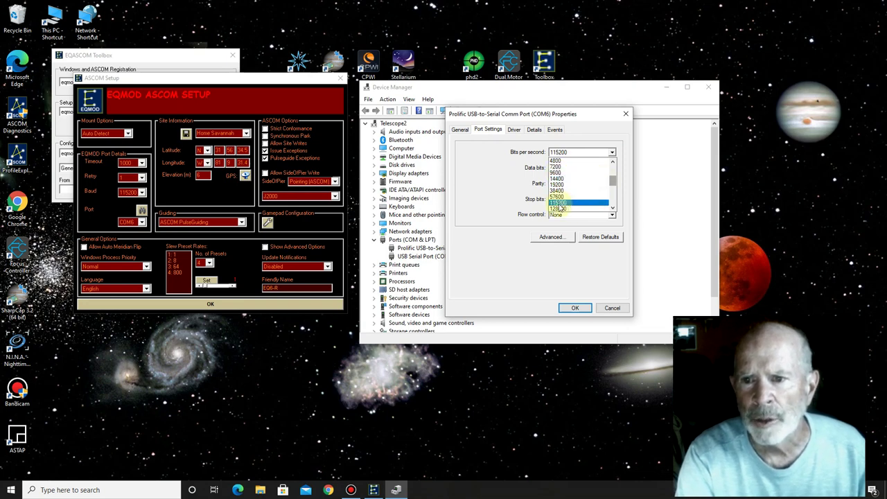
left_click(575, 308)
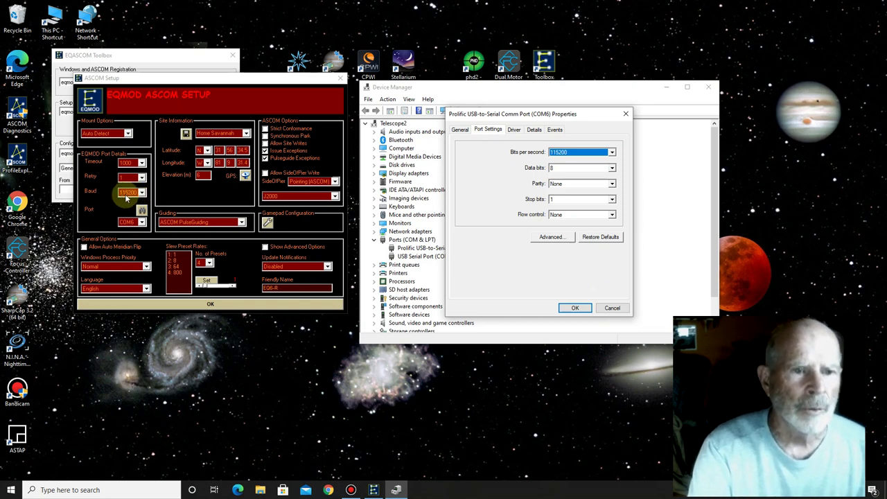
Step: Close the EQMOD setup, the COM6 Properties dialog and Device Manager
left_click(210, 304)
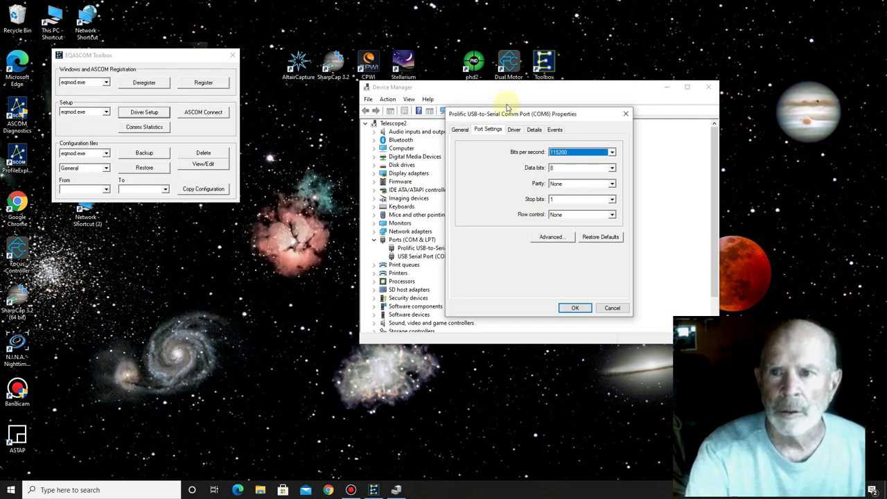
left_click(625, 114)
left_click(709, 88)
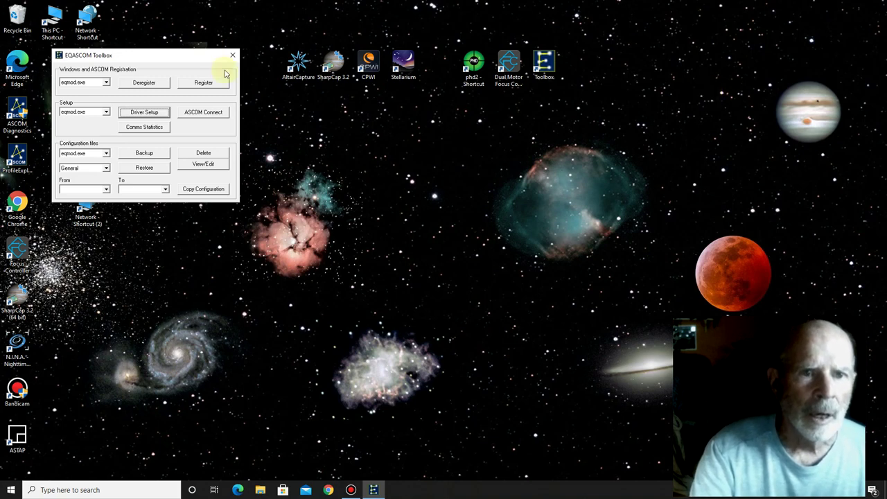
Step: Connect to the mount over ASCOM, then close the EQASCOM Toolbox
left_click(223, 111)
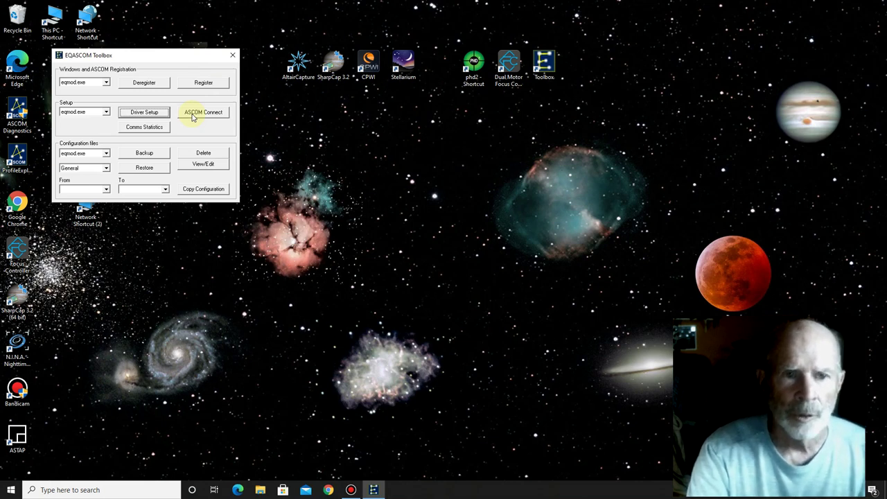
left_click(193, 115)
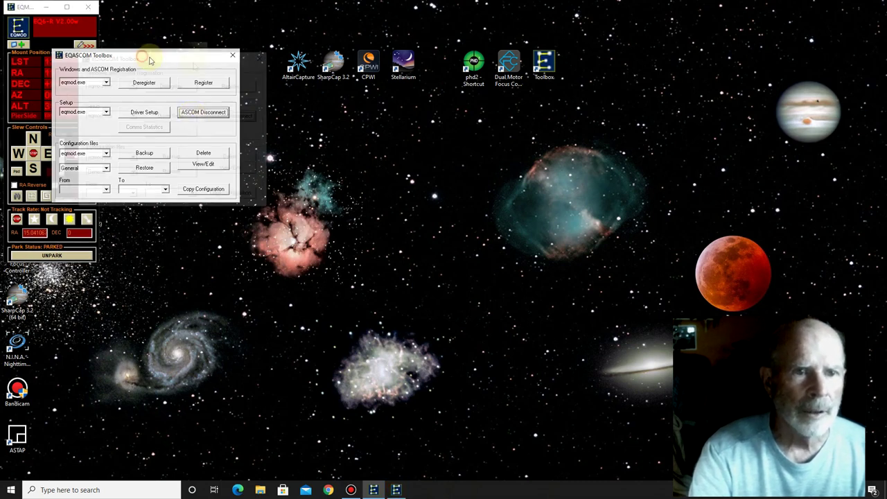
left_click_drag(143, 55, 254, 87)
left_click(342, 79)
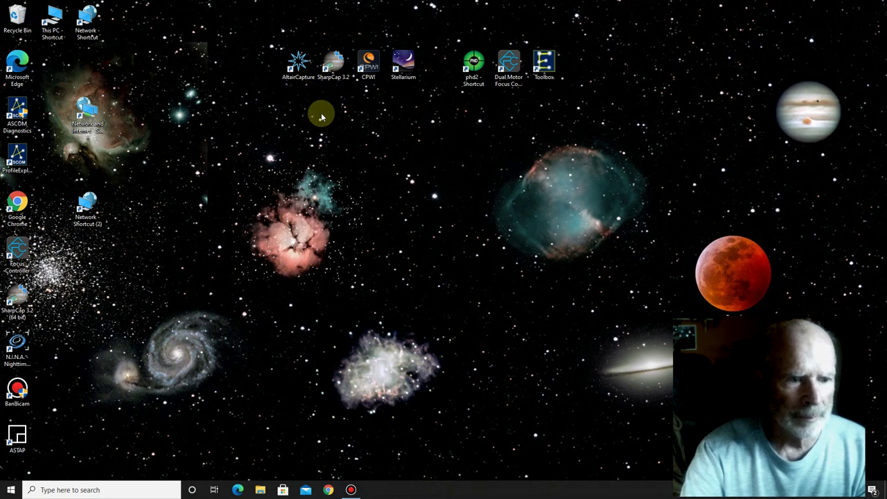
Step: Start N.I.N.A. with the EQ6-R with Orion EON & ZWO profile, maximized
left_click_drag(18, 346, 438, 63)
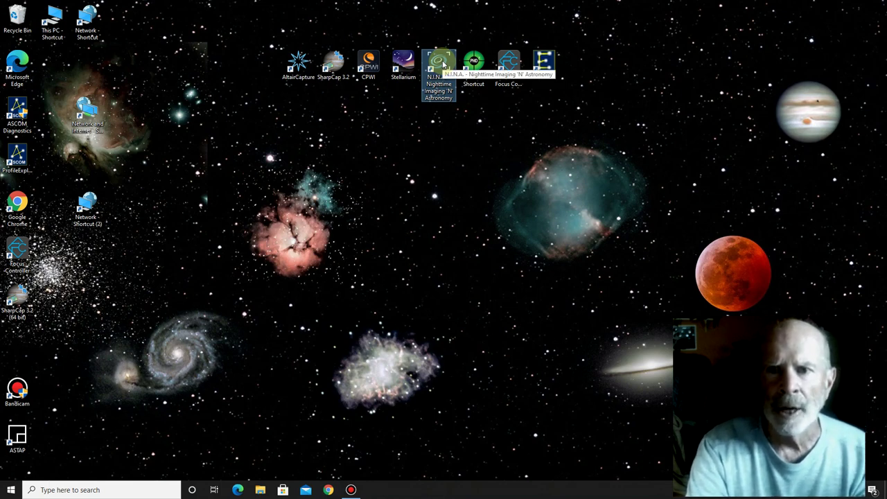
double_click(444, 63)
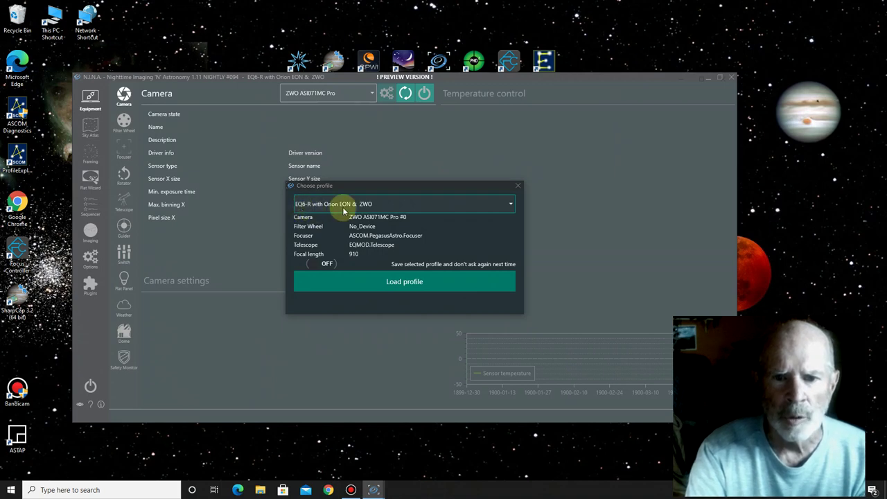
left_click(431, 283)
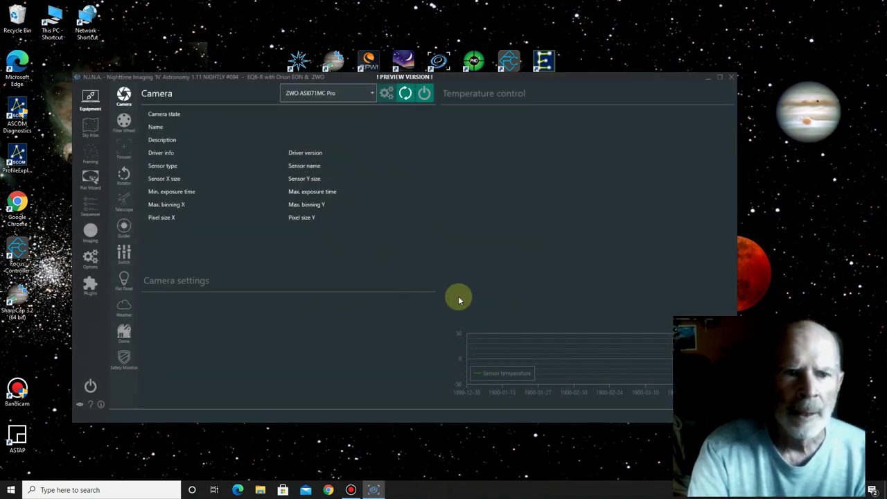
left_click(720, 79)
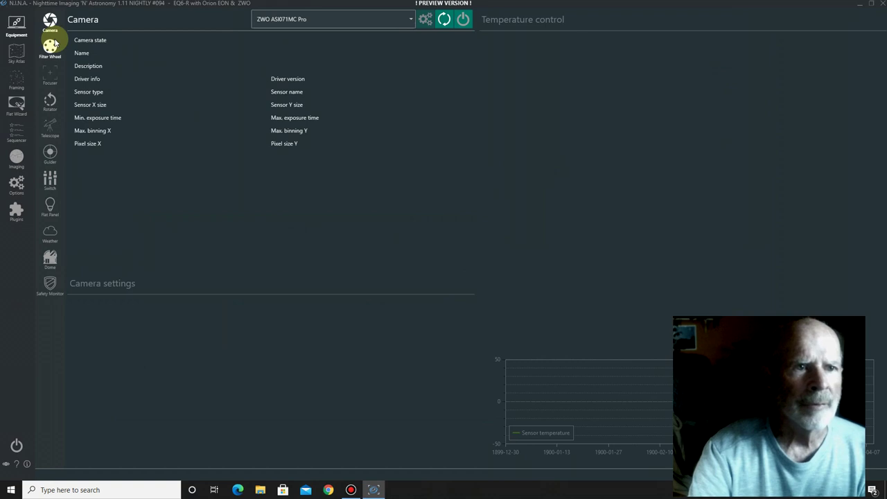
Step: Confirm the EQMOD HEQ5/6 telescope driver and its settings, then show the PHD2 guider page
left_click(49, 75)
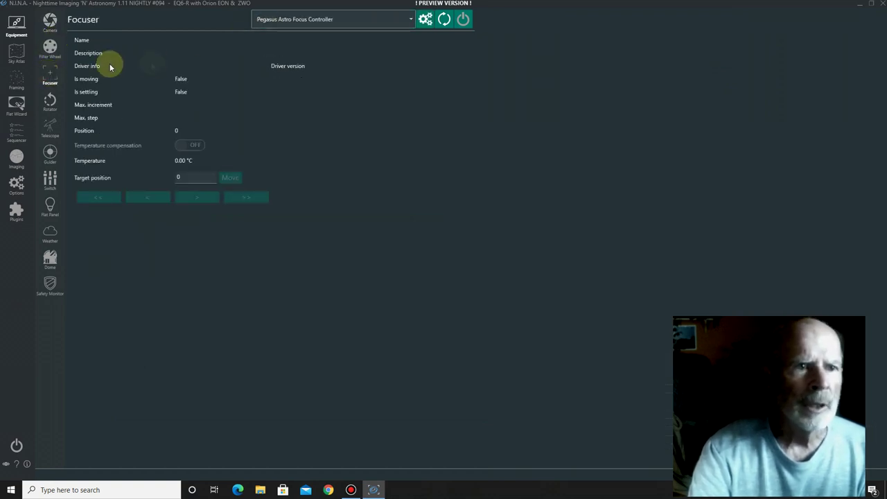
left_click(53, 125)
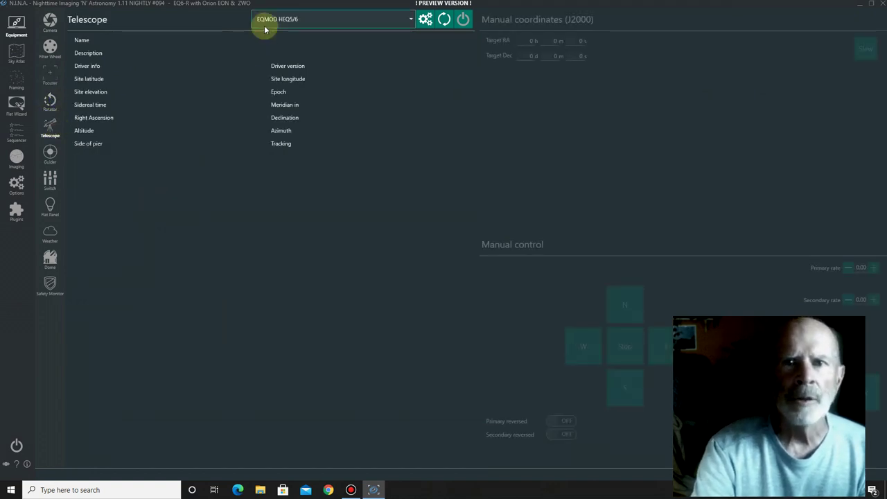
left_click(412, 21)
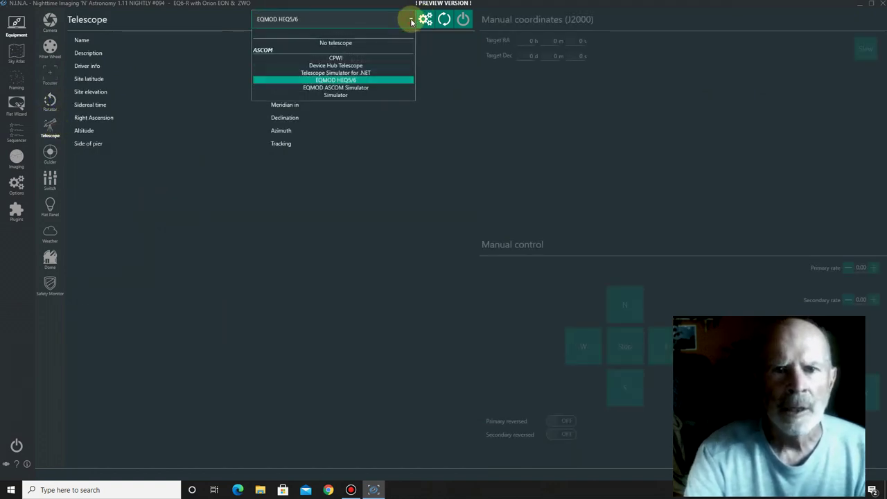
left_click(351, 81)
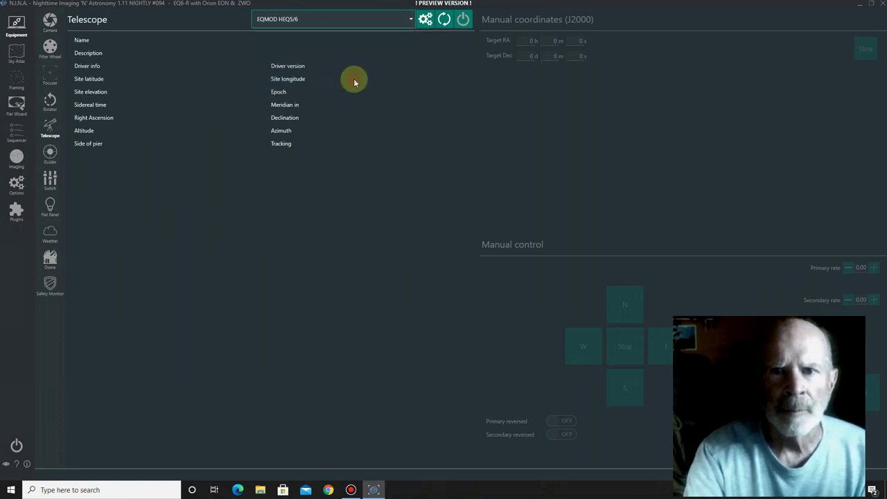
left_click(426, 21)
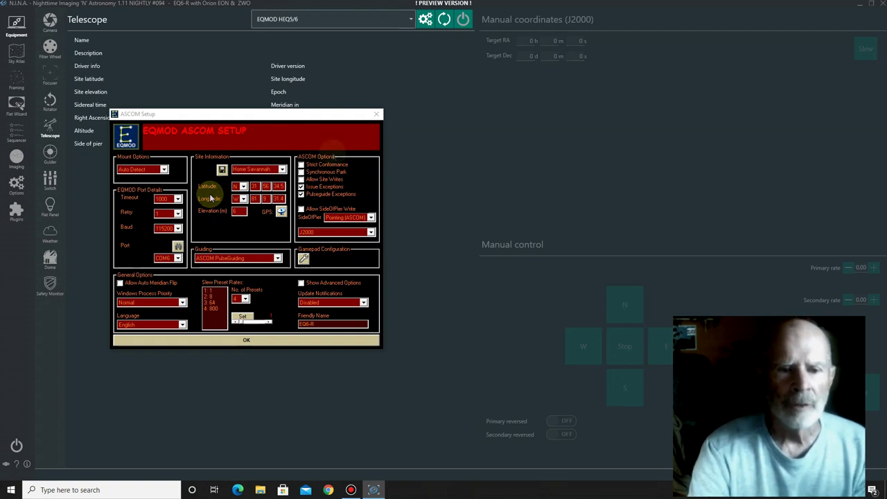
left_click(247, 340)
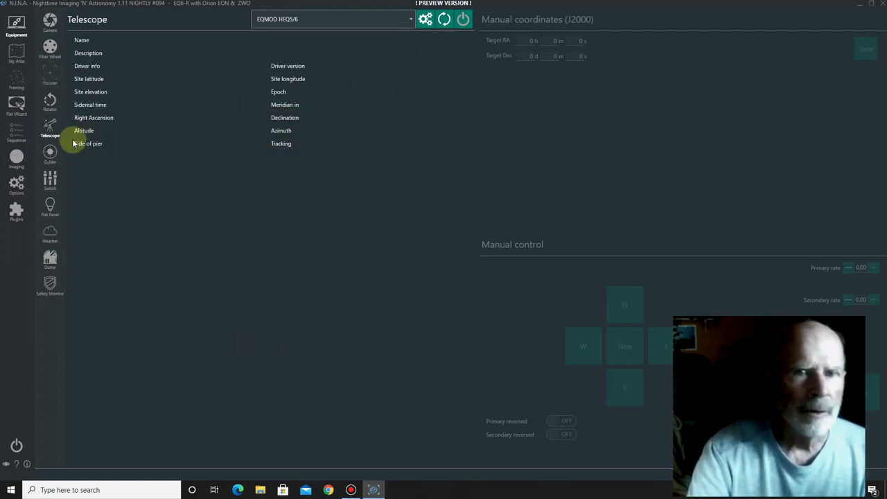
left_click(49, 155)
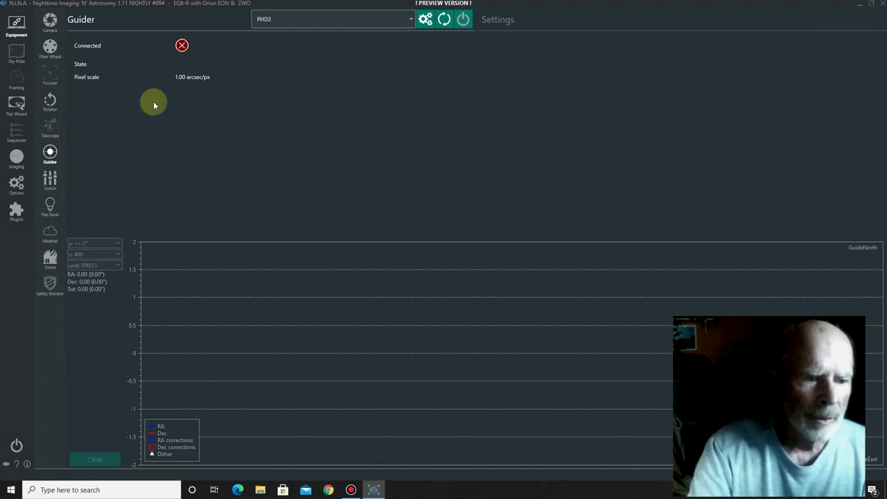
Step: Connect all devices so PHD2 guides and loops, and bring the PHD2 window forward
left_click(19, 447)
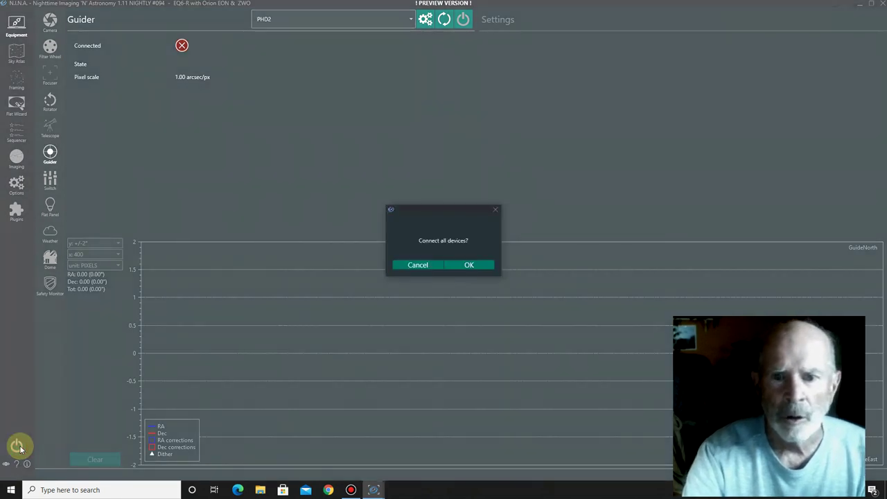
left_click(457, 264)
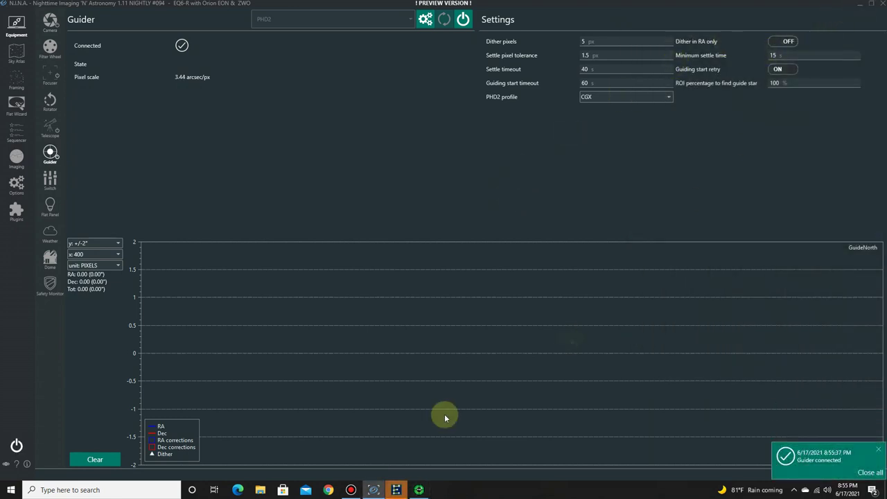
left_click(419, 490)
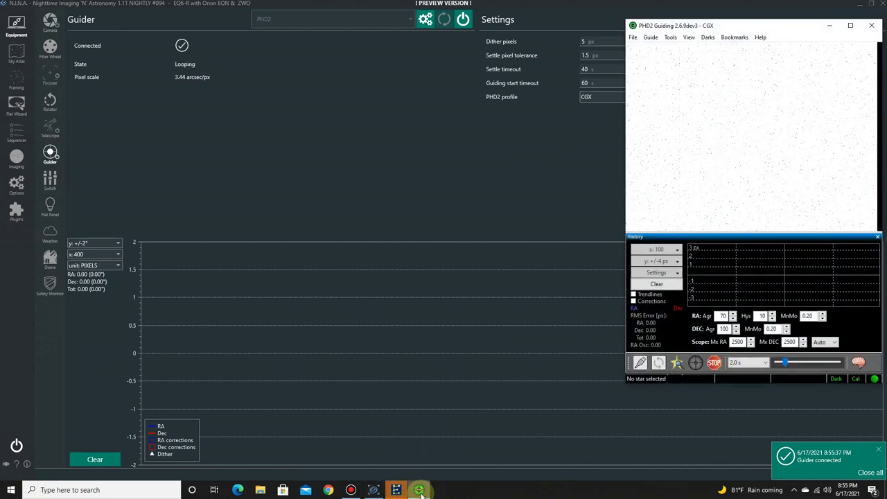
Step: Stop PHD2 looping, reconnect the EQMOD HEQ5/6 mount, and minimize PHD2
left_click(713, 367)
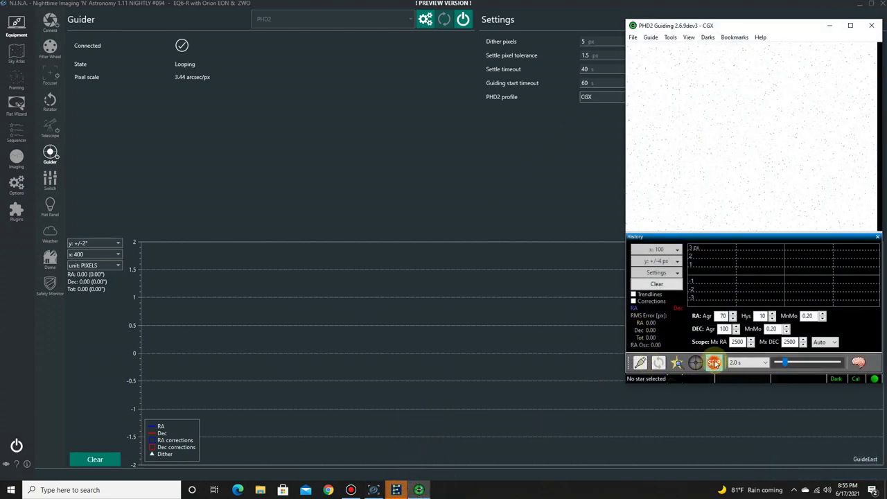
left_click(644, 366)
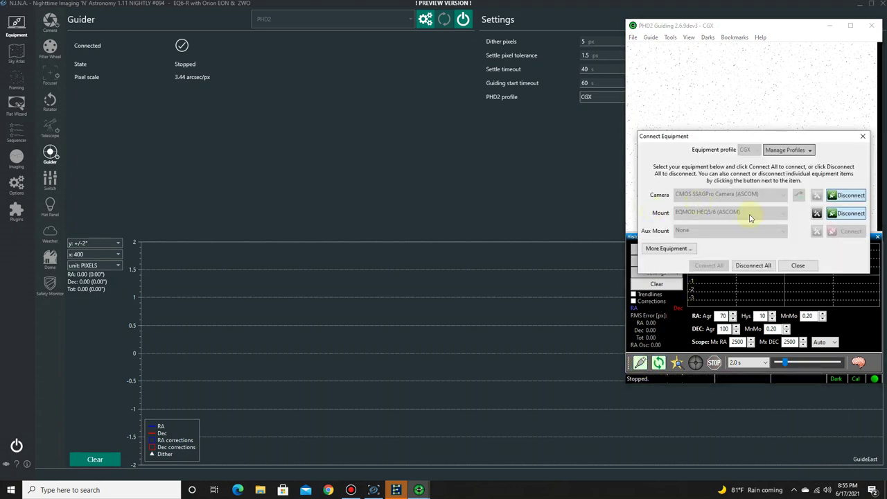
left_click(844, 217)
left_click(784, 214)
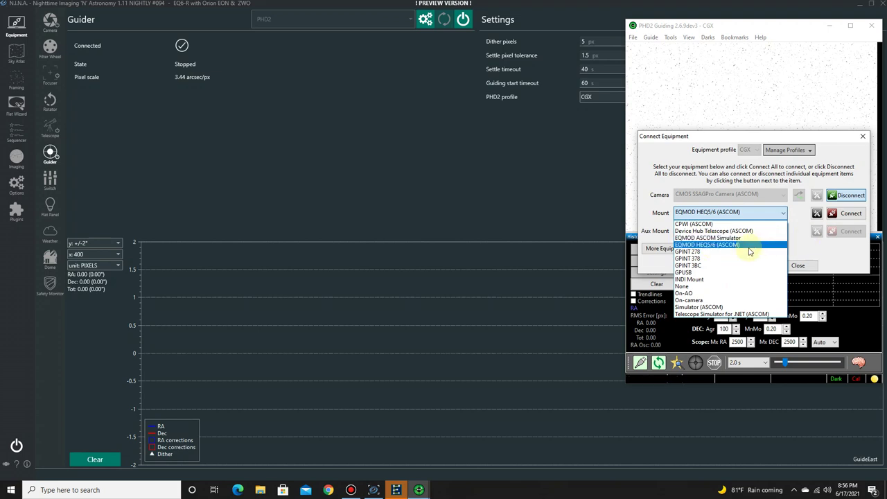
left_click(750, 251)
left_click(709, 266)
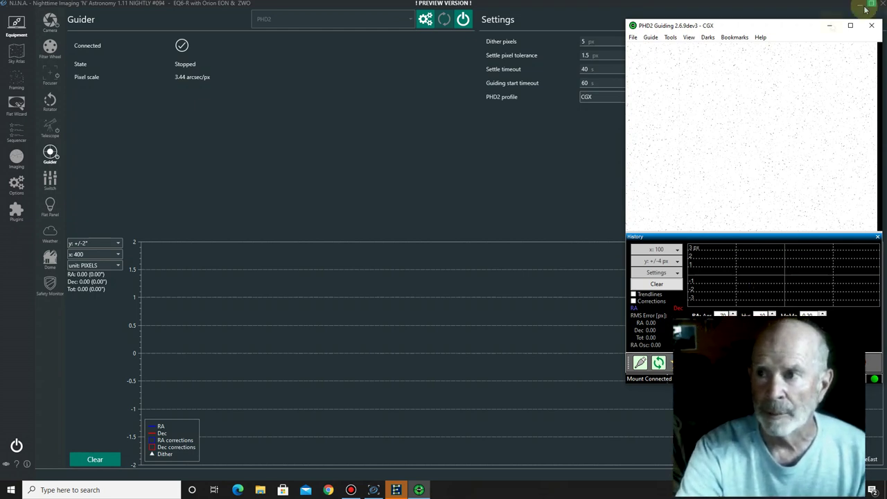
left_click(829, 30)
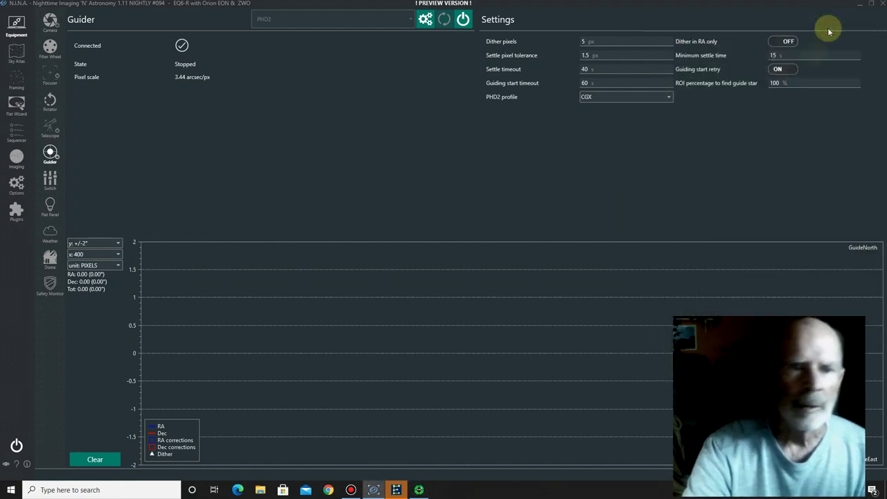
Step: Minimize N.I.N.A. to reveal the EQMOD mount window on the desktop
left_click(860, 9)
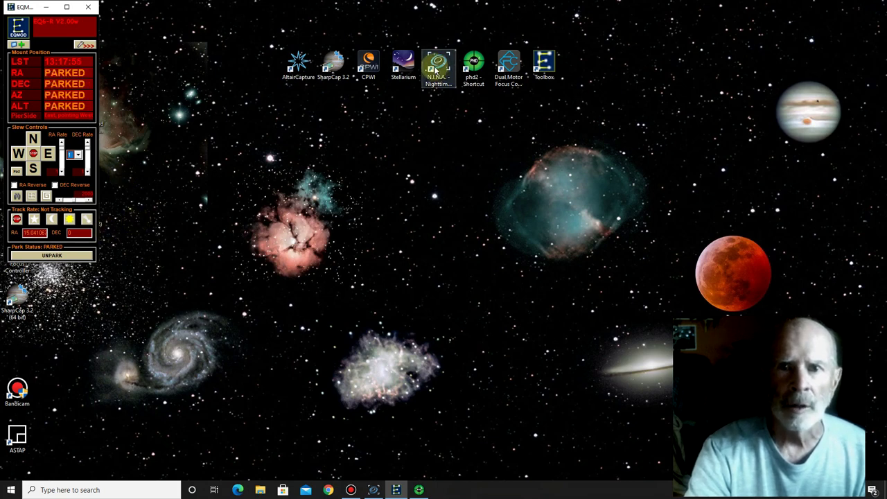
Step: Launch Stellarium and pan and zoom out to a 90° southern-sky view with the Moon visible
double_click(403, 64)
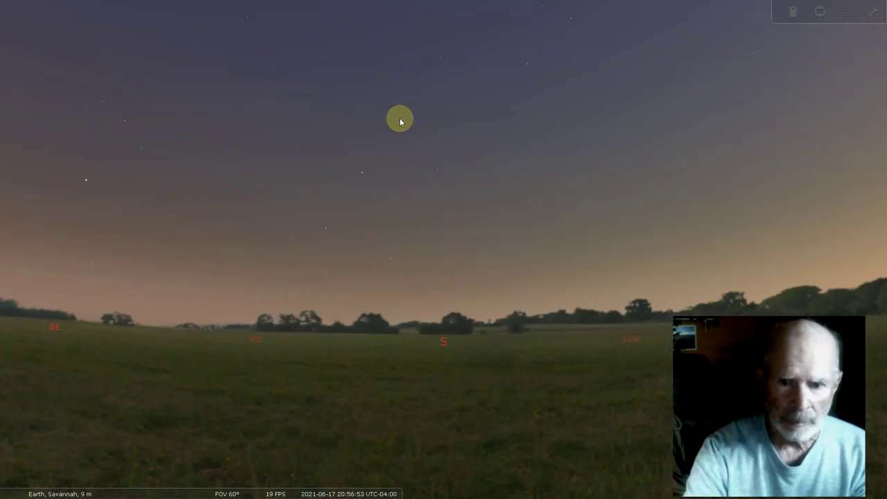
left_click_drag(448, 358, 451, 458)
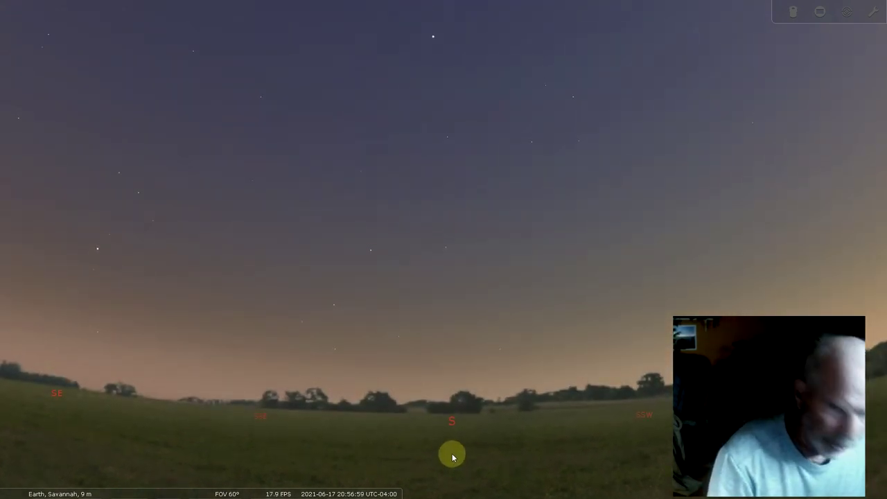
key("Down")
scroll(452, 454, "down", 3)
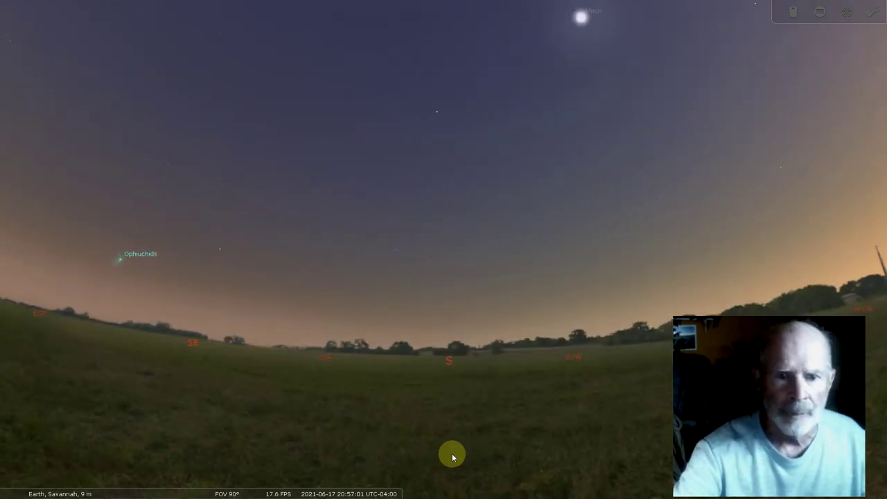
left_click_drag(473, 192, 479, 268)
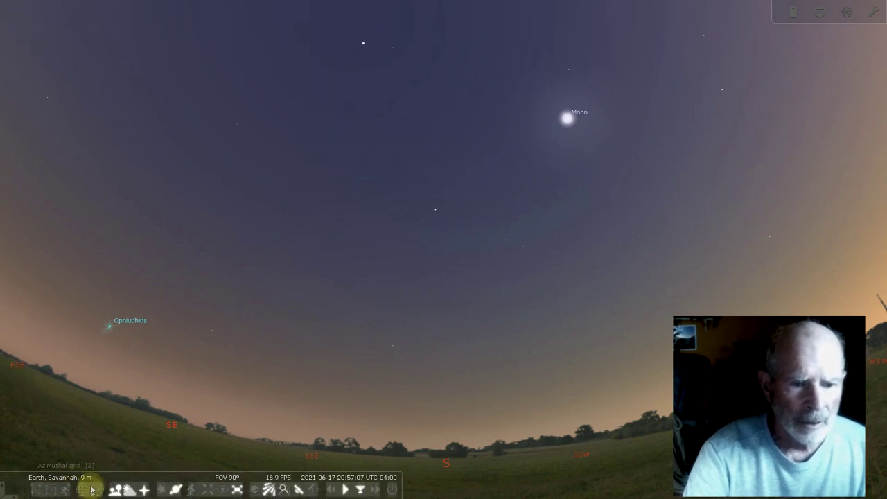
Step: Open the telescope slew window and check that the EON 130 is listed as connected
left_click(312, 489)
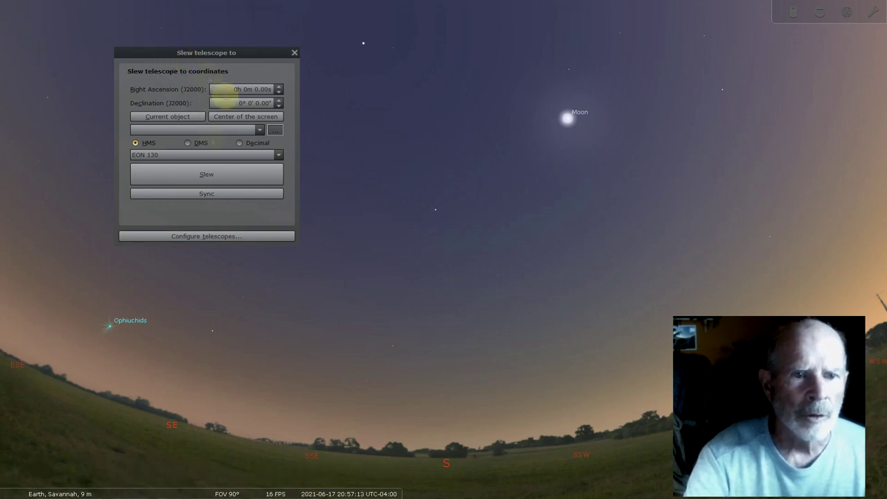
left_click(196, 237)
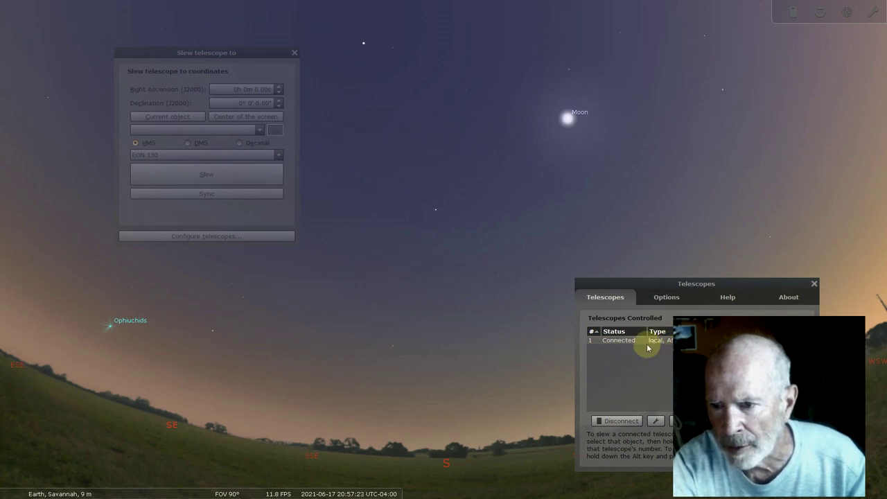
left_click(668, 298)
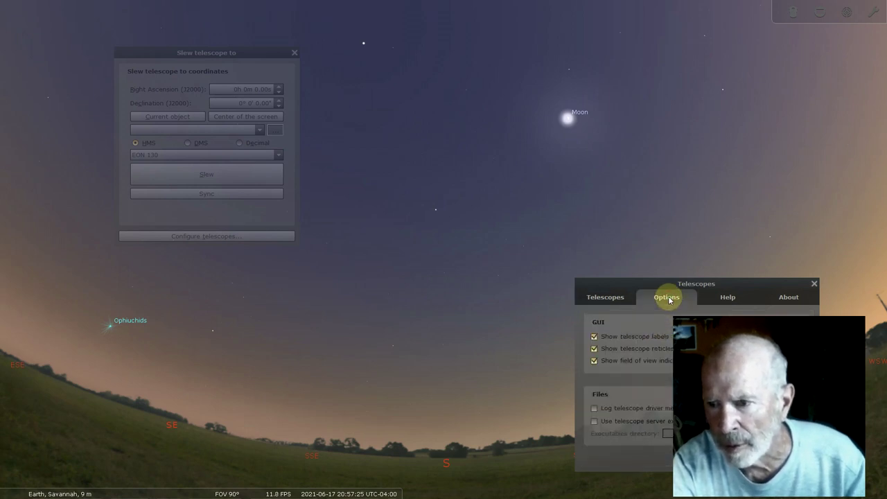
left_click(607, 301)
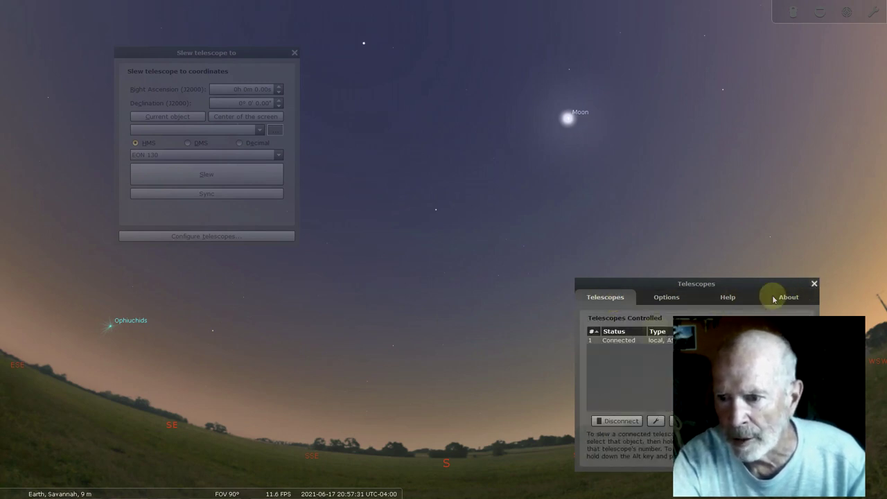
left_click(815, 285)
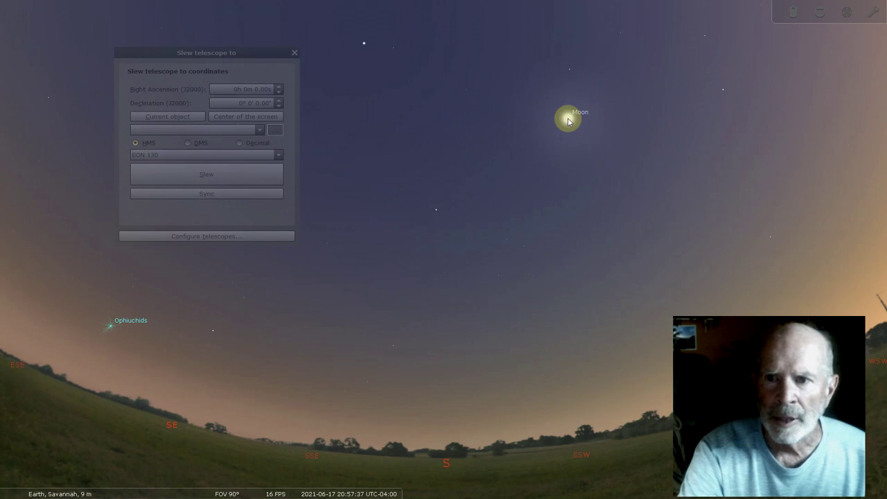
Step: Select the Moon, window Stellarium and move it aside to reveal EQMOD, then unpark the mount
left_click(568, 122)
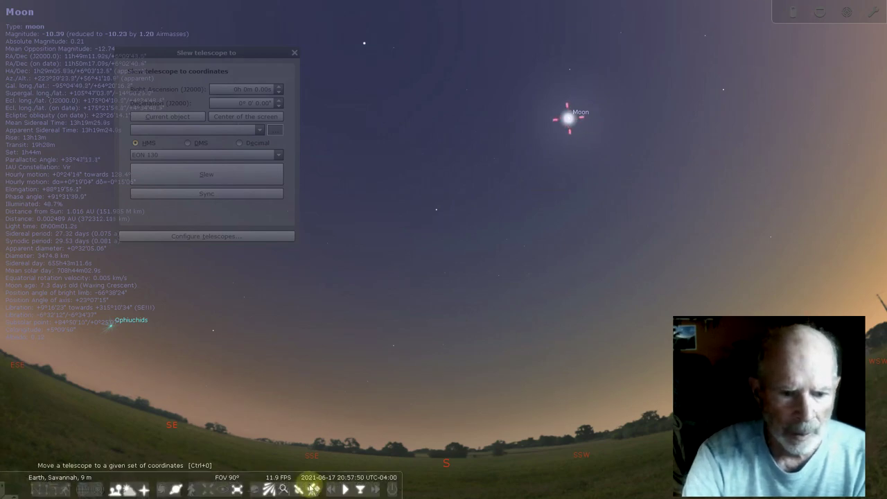
left_click(236, 486)
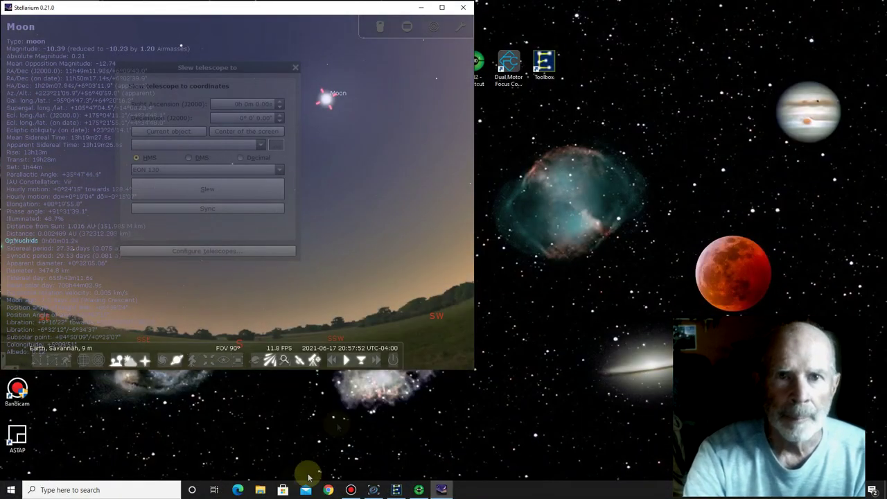
left_click_drag(254, 8, 374, 84)
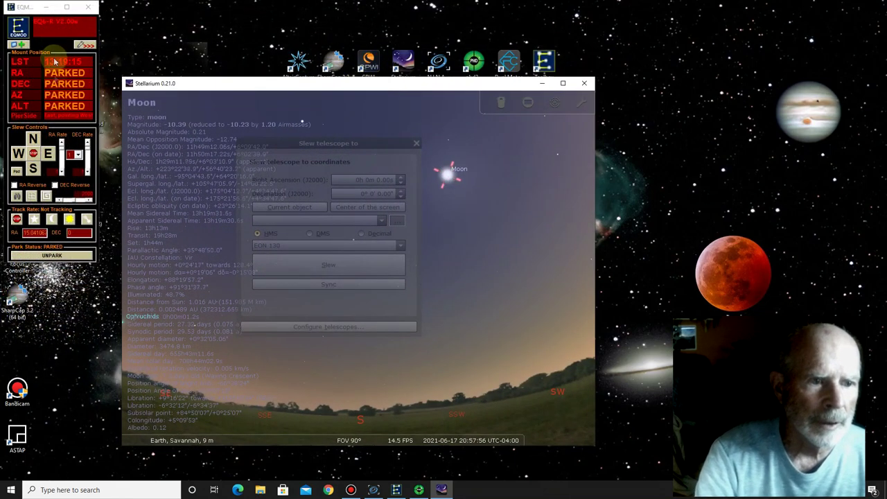
left_click(50, 256)
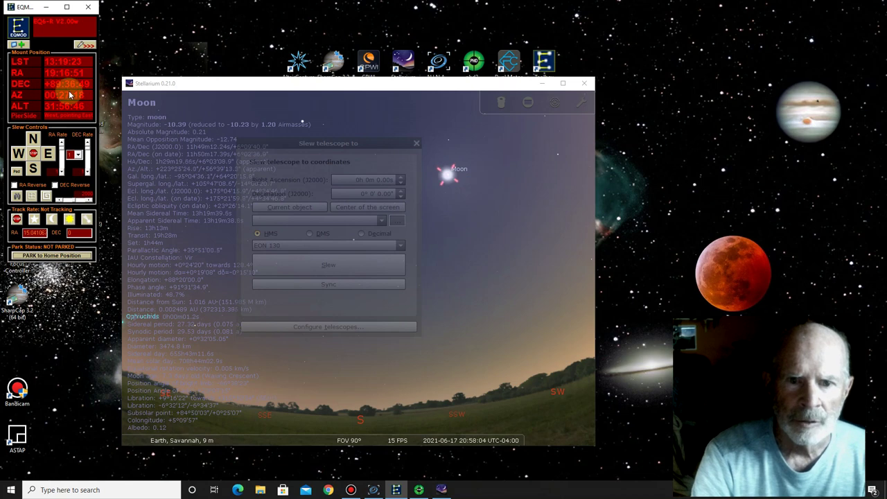
Step: Slew the telescope to the Moon at 11h 49m 12.43s, 6° 9' 37.60" using Current object
left_click(451, 81)
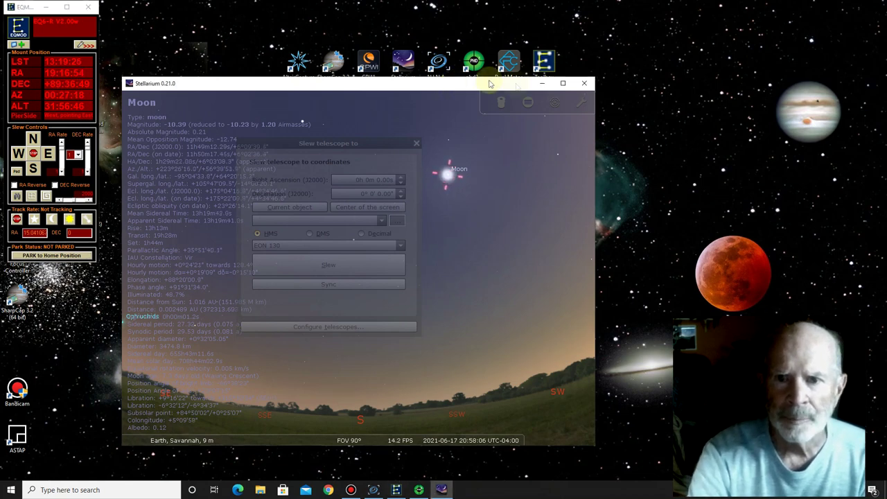
left_click(341, 148)
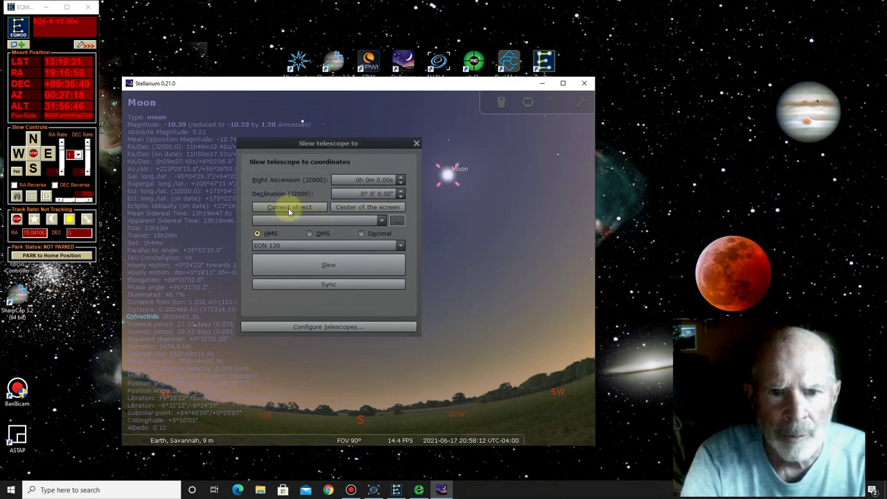
left_click(289, 209)
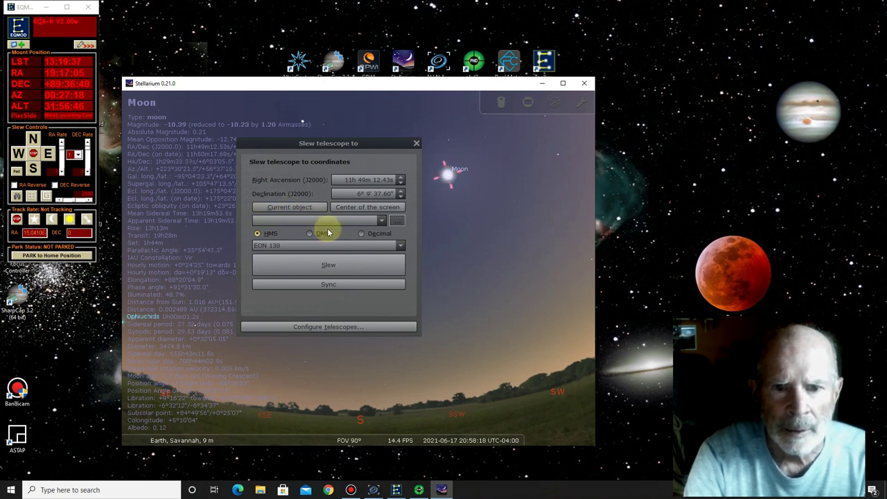
left_click(336, 264)
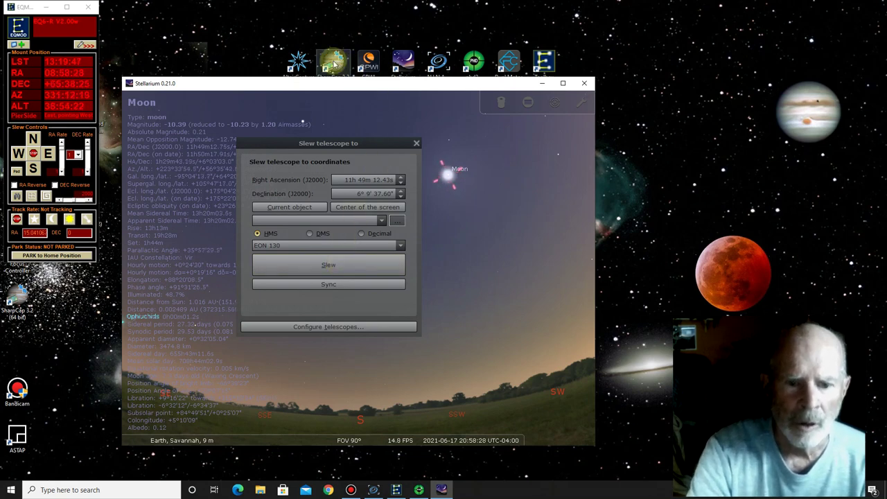
Step: Disconnect the ZWO ASI071MC Pro camera in N.I.N.A.'s Equipment > Camera page, then minimize N.I.N.A
left_click(374, 490)
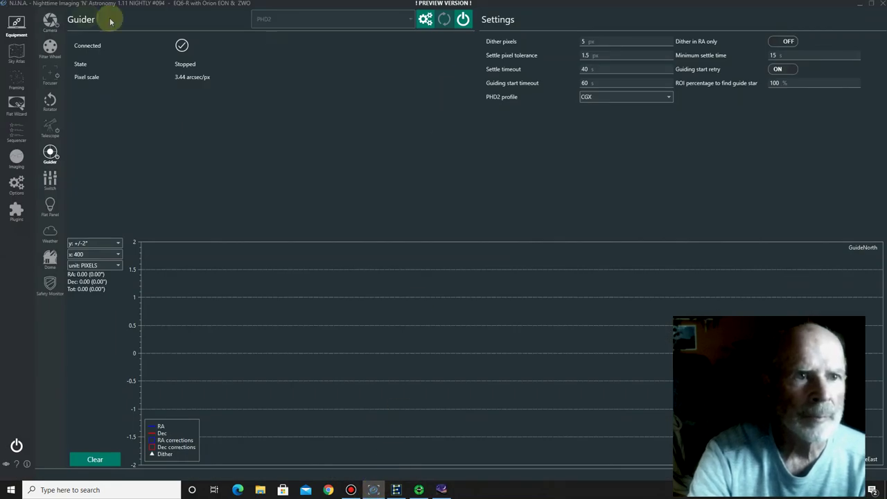
left_click(49, 23)
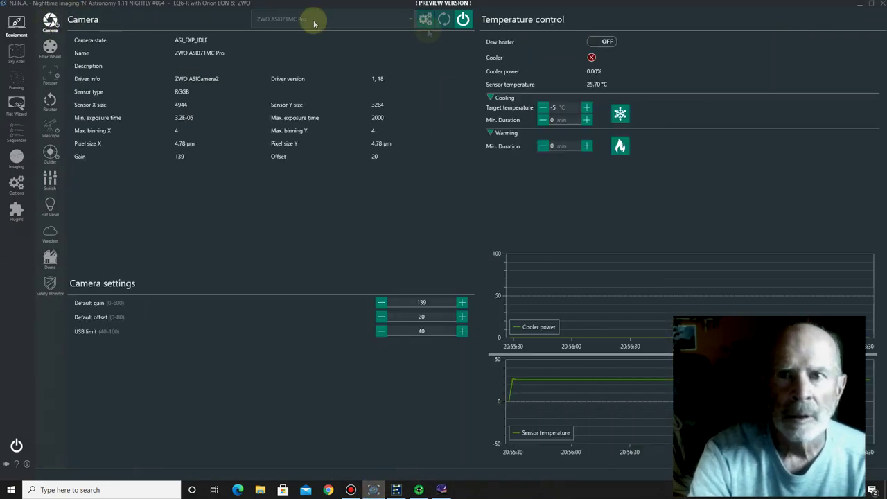
left_click(463, 21)
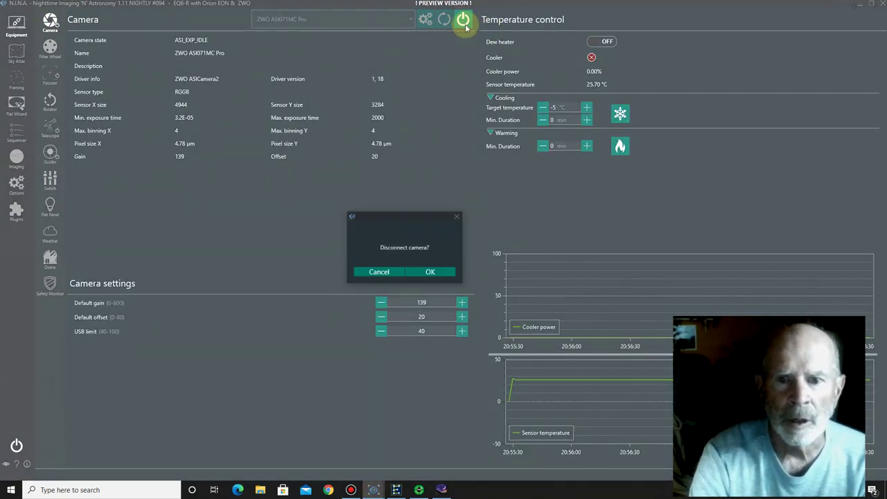
left_click(432, 271)
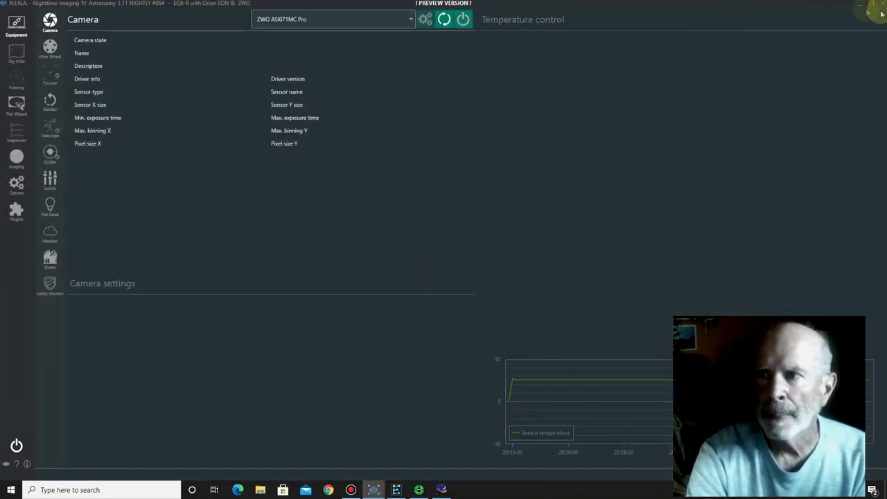
left_click(860, 6)
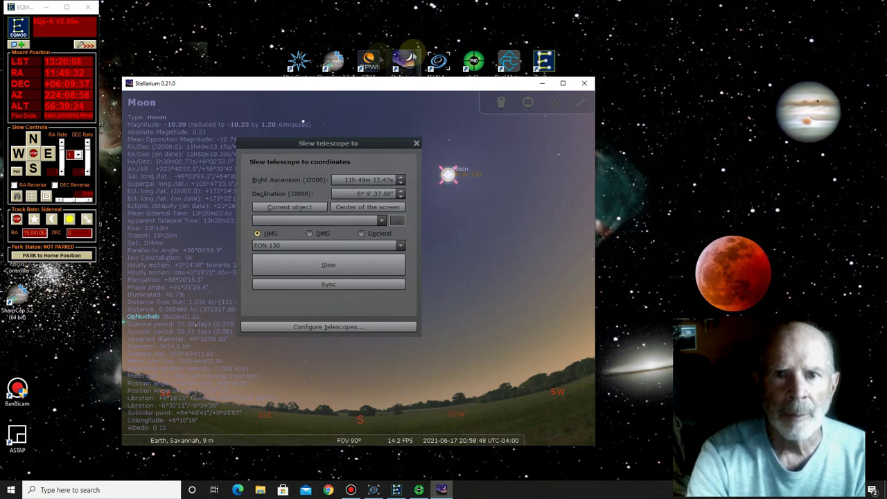
Step: Launch SharpCap Pro and connect the ZWO ASI071MC Pro from the Cameras list
double_click(333, 61)
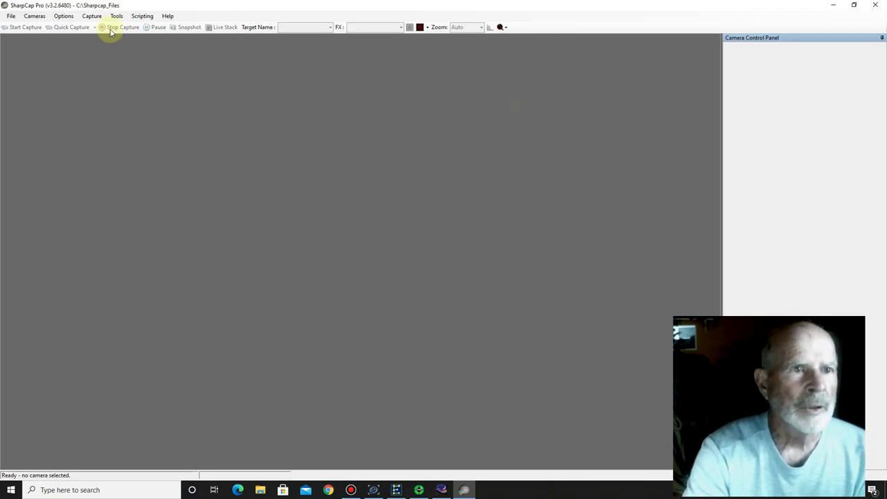
left_click(34, 15)
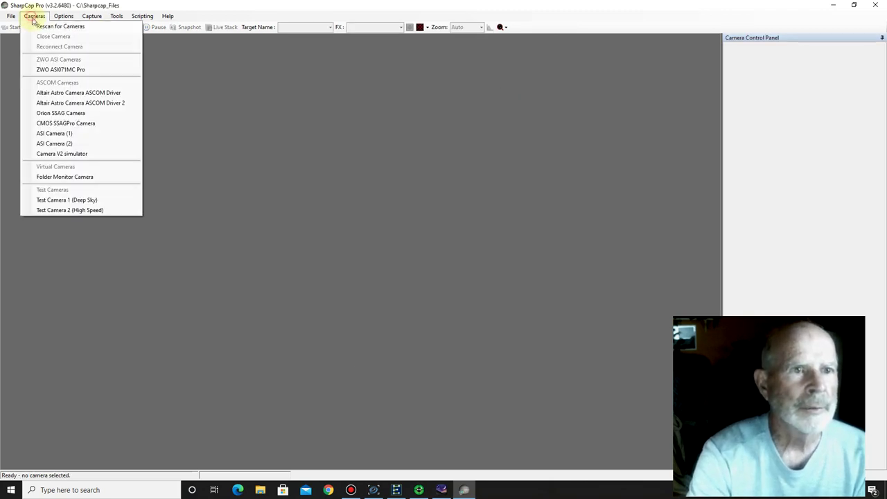
left_click(52, 70)
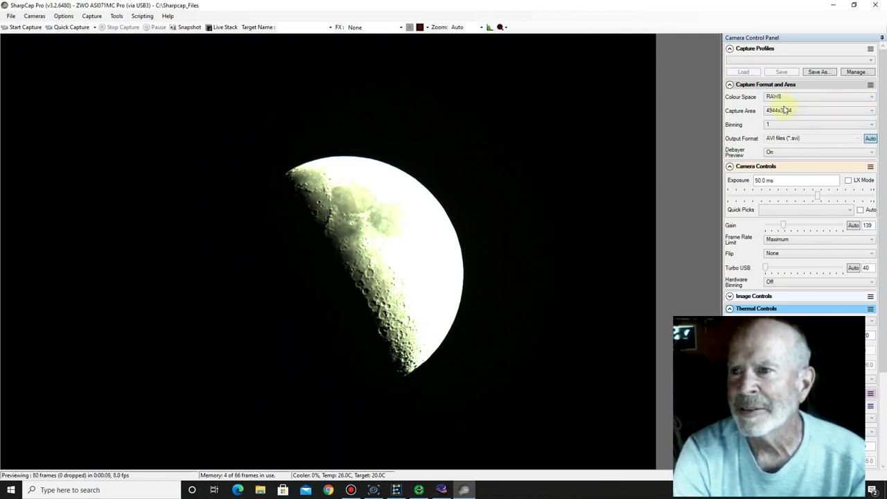
Step: Switch the colour space to RAW16 and lower gain and exposure to 32 and 39.8 ms
left_click(790, 97)
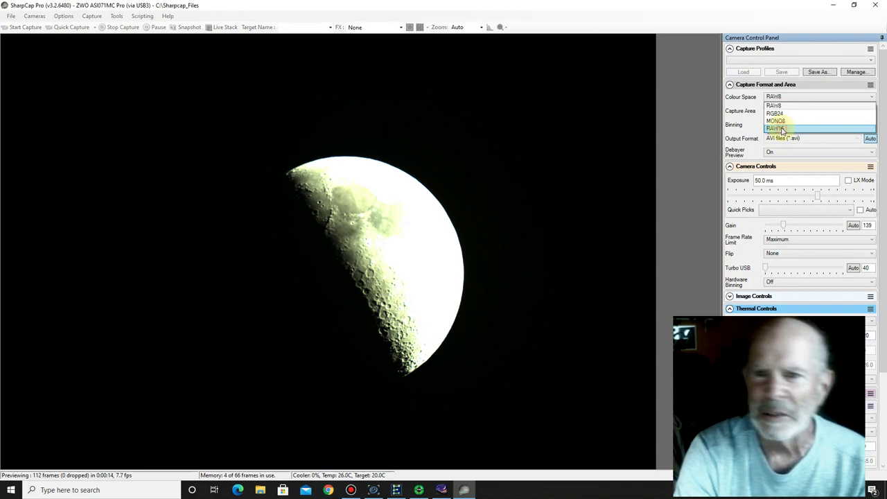
left_click(776, 129)
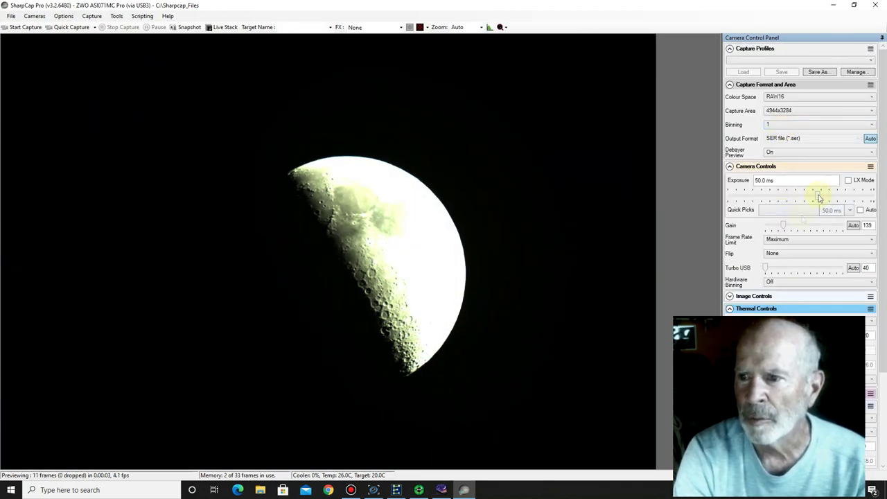
left_click(782, 226)
left_click_drag(782, 227, 769, 228)
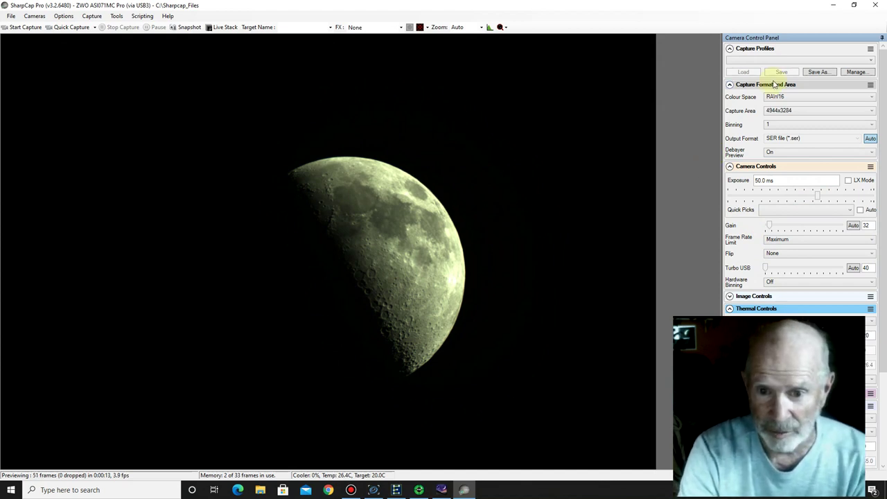
left_click_drag(817, 198, 815, 198)
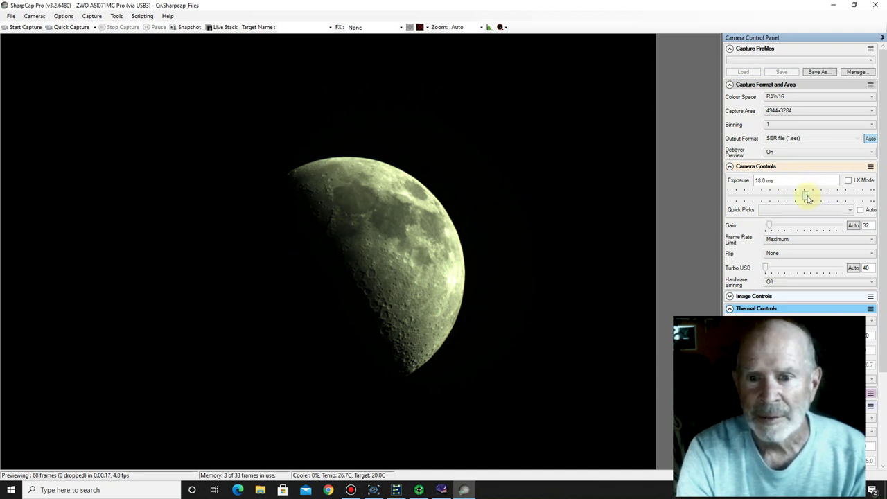
left_click_drag(808, 198, 815, 199)
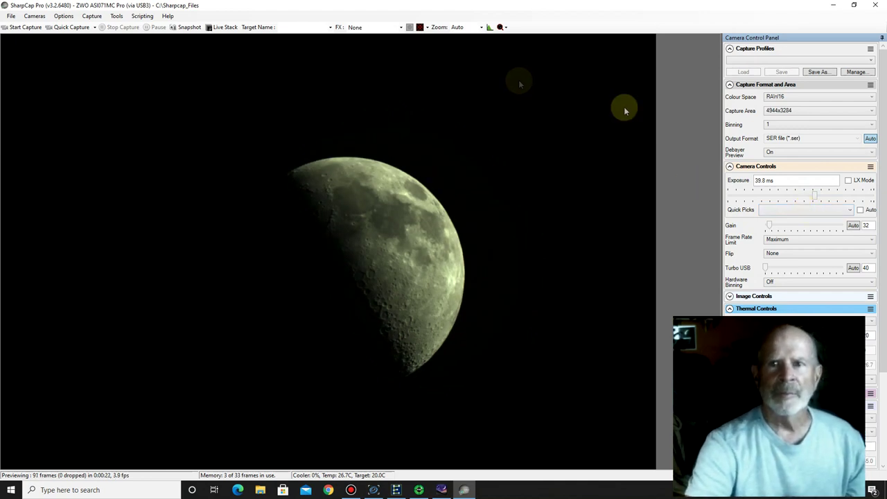
Step: Set the Moon preview zoom to 75% and reconnect the ZWO ASI071MC Pro camera
left_click(484, 28)
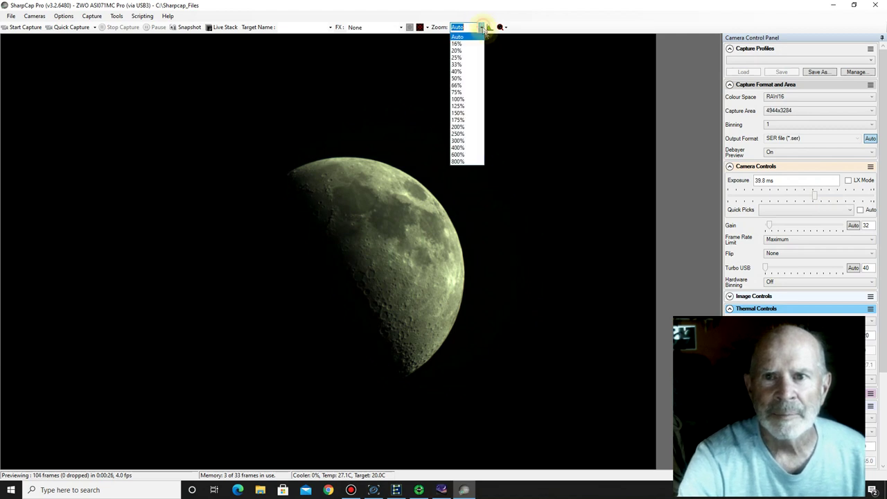
left_click(459, 66)
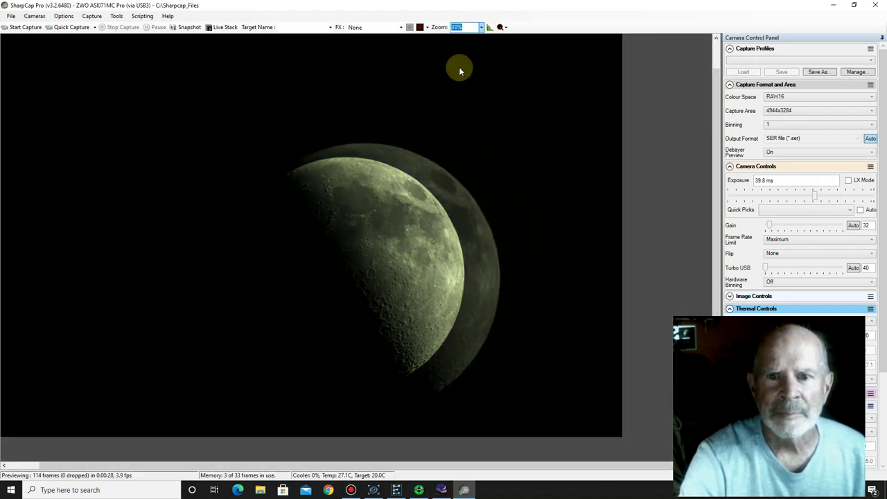
left_click(481, 28)
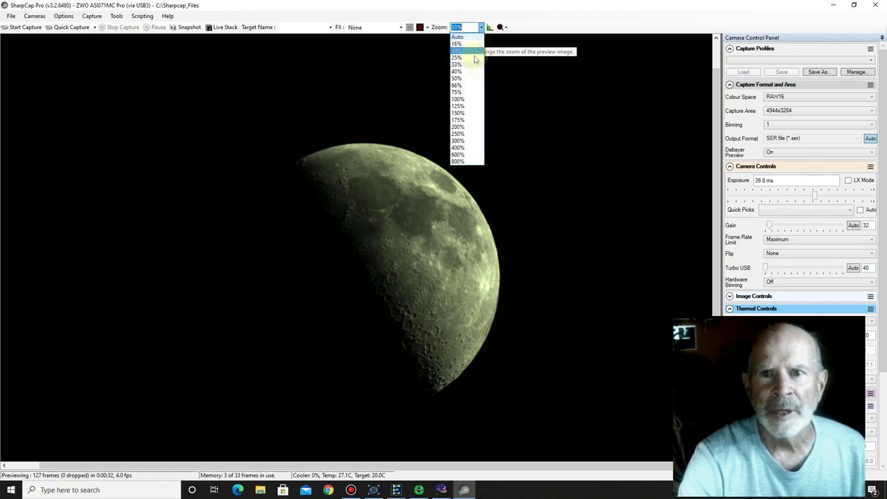
left_click(459, 91)
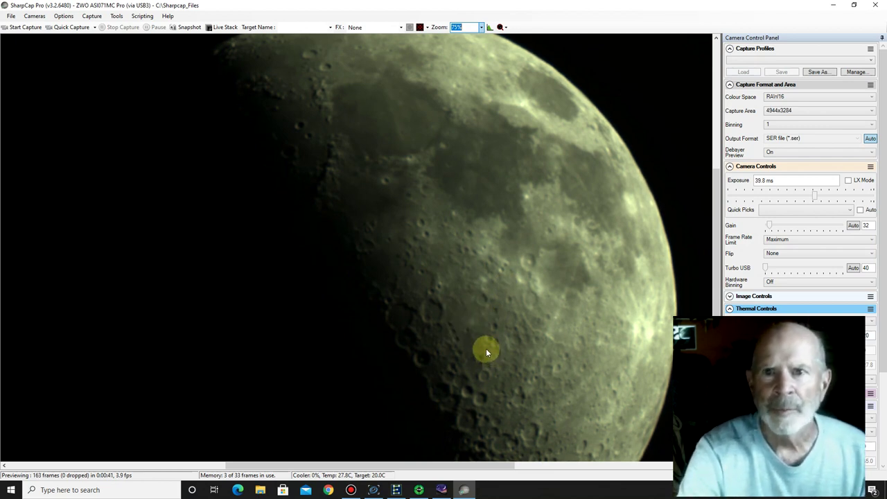
left_click(33, 16)
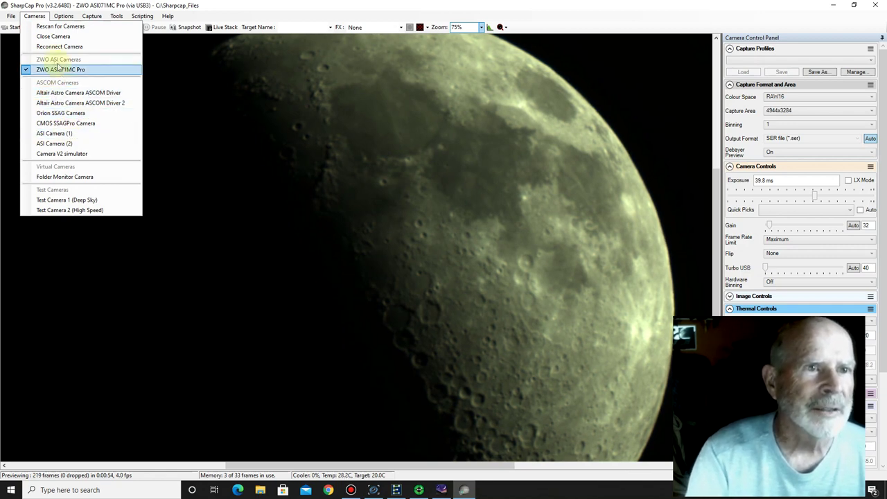
left_click(69, 46)
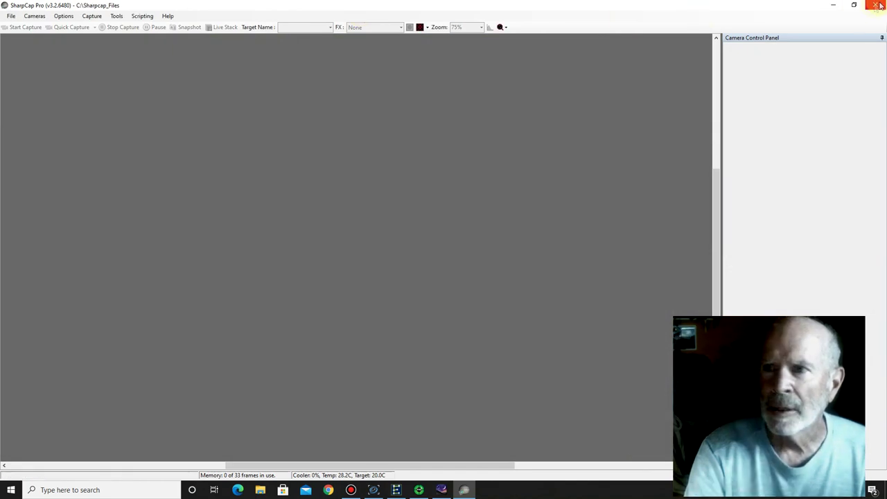
Step: Close SharpCap, connect the camera in N.I.N.A., start cooling to −5 °C, then minimize N.I.N.A
left_click(874, 6)
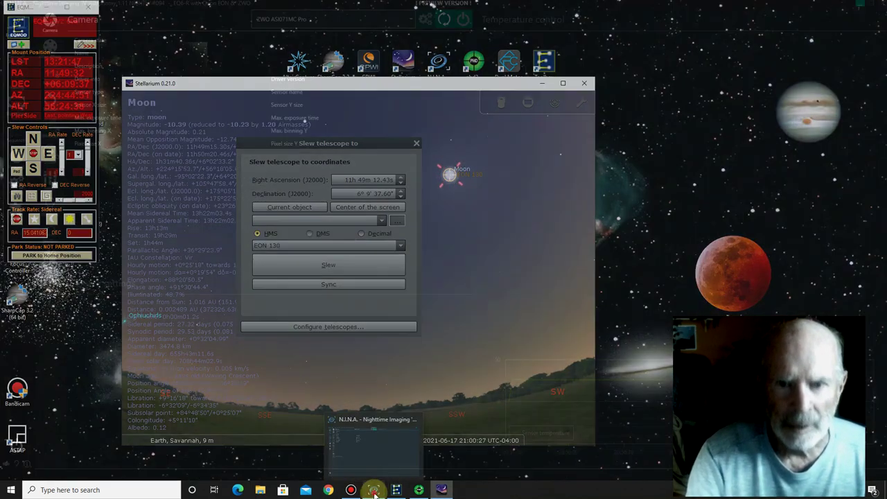
left_click(374, 490)
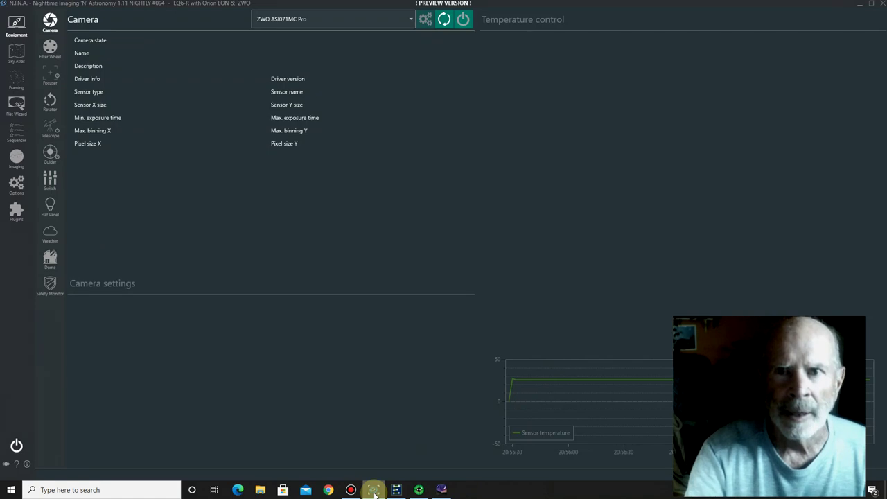
left_click(464, 26)
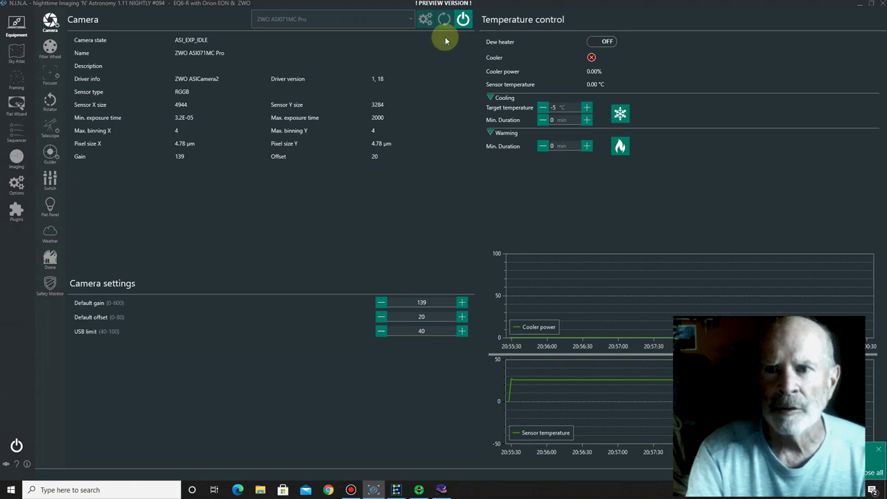
left_click(624, 112)
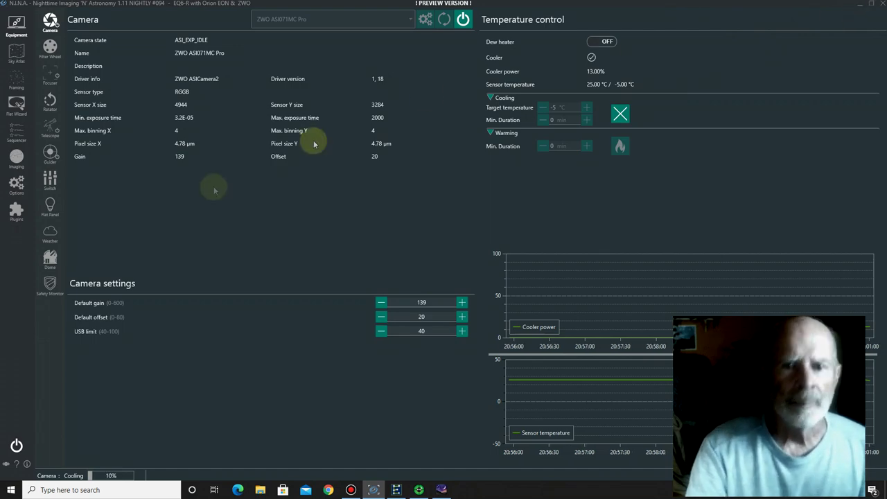
left_click(861, 5)
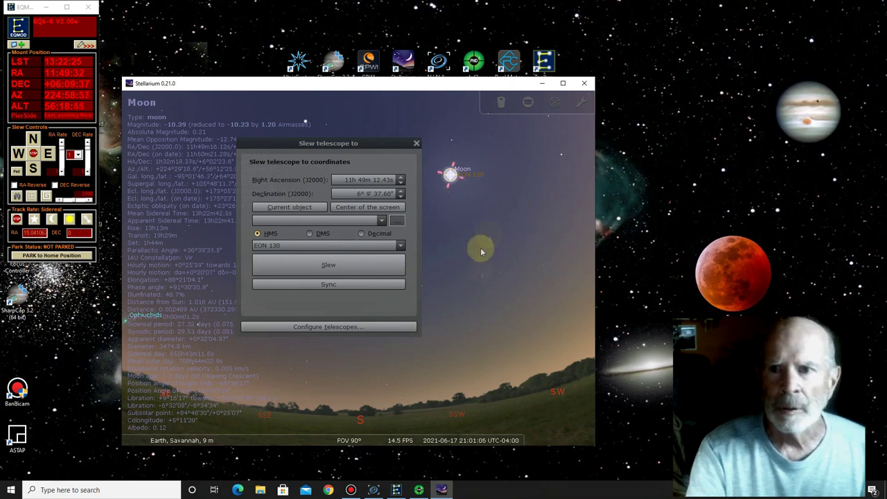
Step: Maximize Stellarium, check the mount's Moon position in EQMOD, close the slew dialog, and minimize Stellarium
left_click(563, 83)
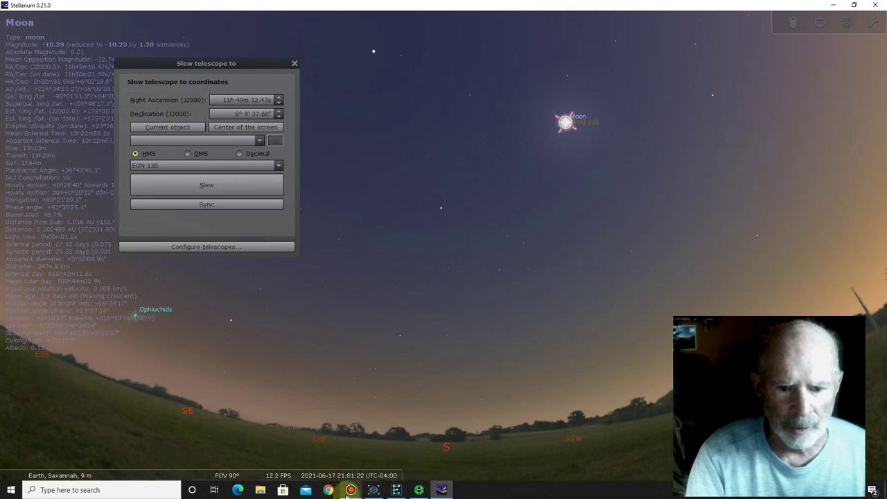
left_click(395, 490)
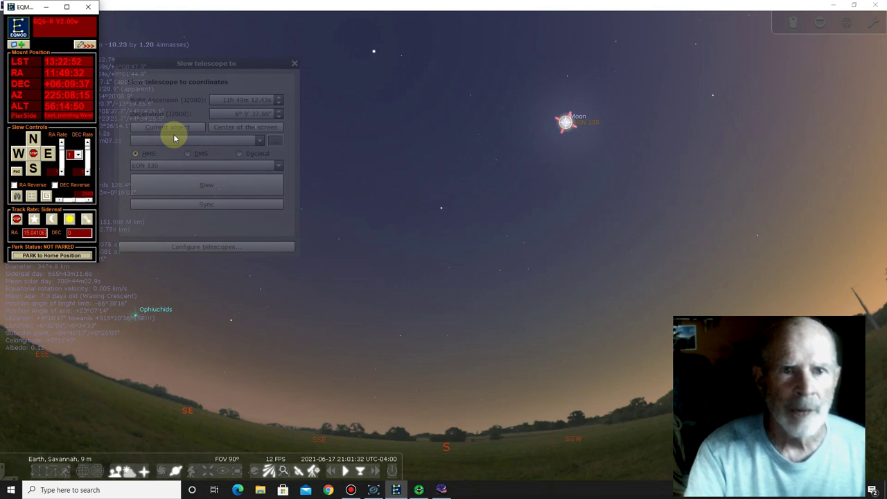
left_click(243, 66)
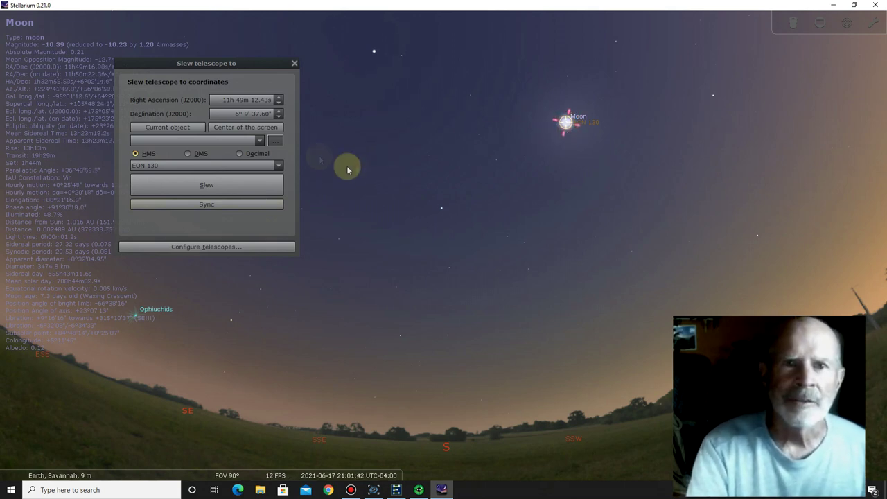
left_click(294, 64)
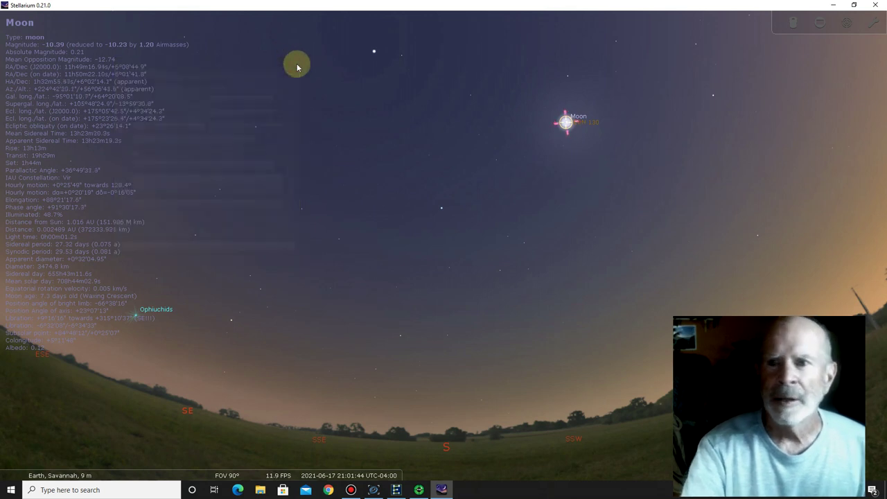
left_click(836, 7)
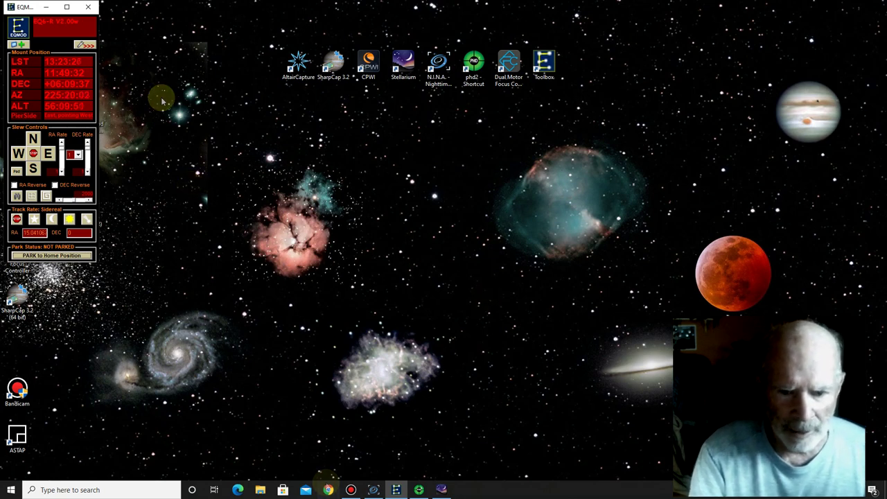
Step: Restore N.I.N.A. to the Camera page while the ASI071MC Pro keeps cooling toward −5 °C
left_click(373, 490)
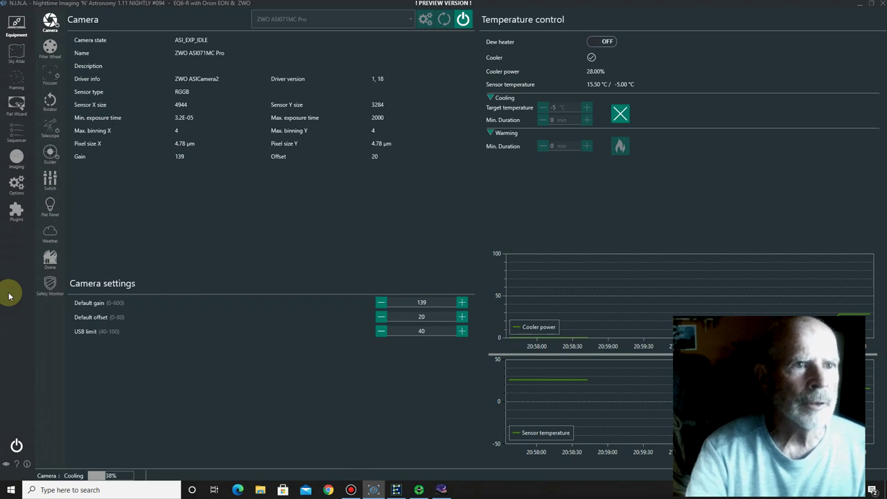
Step: Search the sky atlas for M13 and send M 13 to the framing assistant
left_click(16, 52)
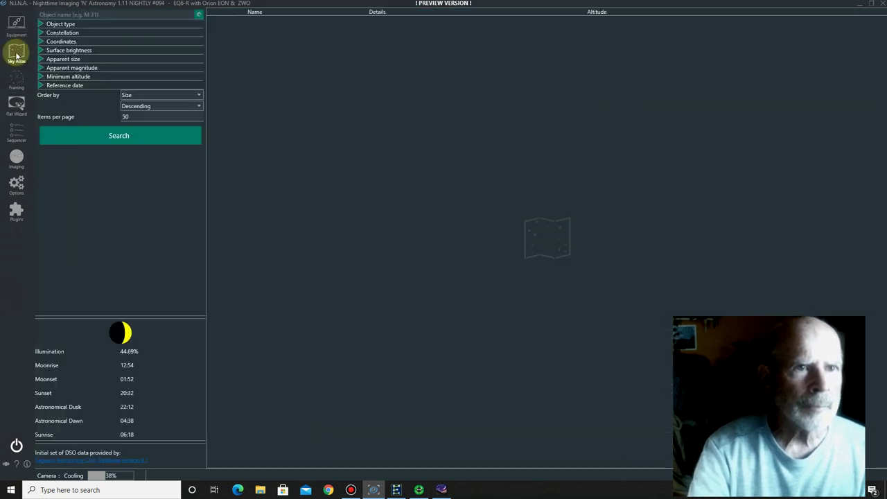
left_click(104, 14)
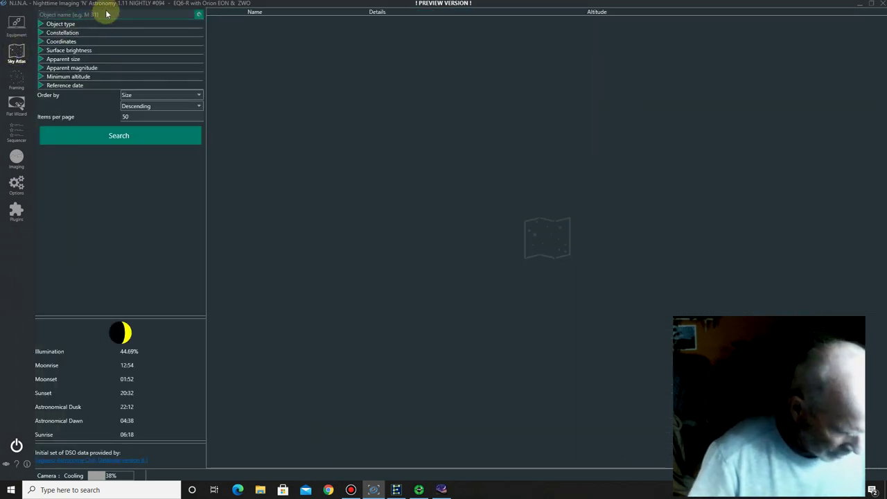
type("M13")
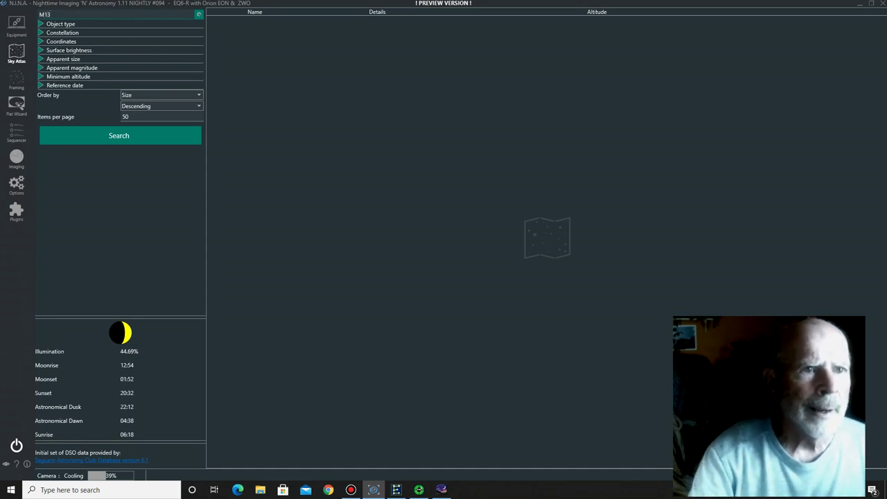
left_click(131, 136)
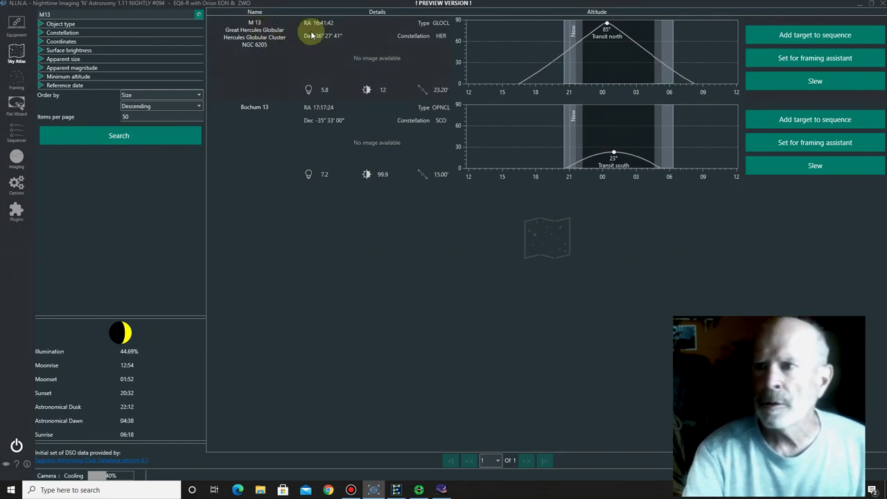
left_click(798, 60)
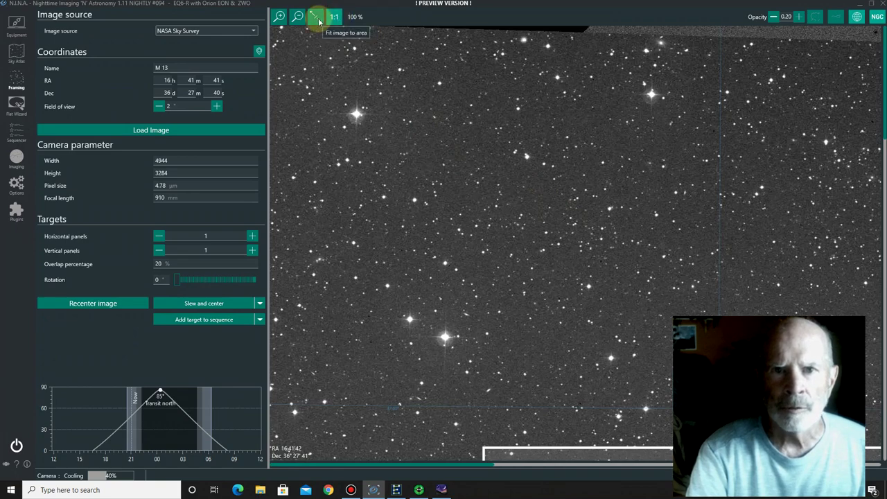
Step: Fit the M13 framing image to the area and start slewing and centering on M 13
left_click(316, 18)
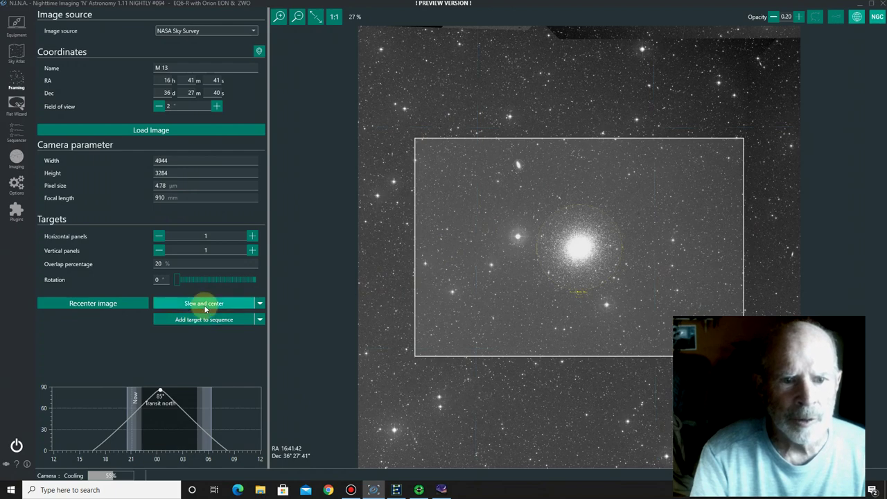
left_click(205, 305)
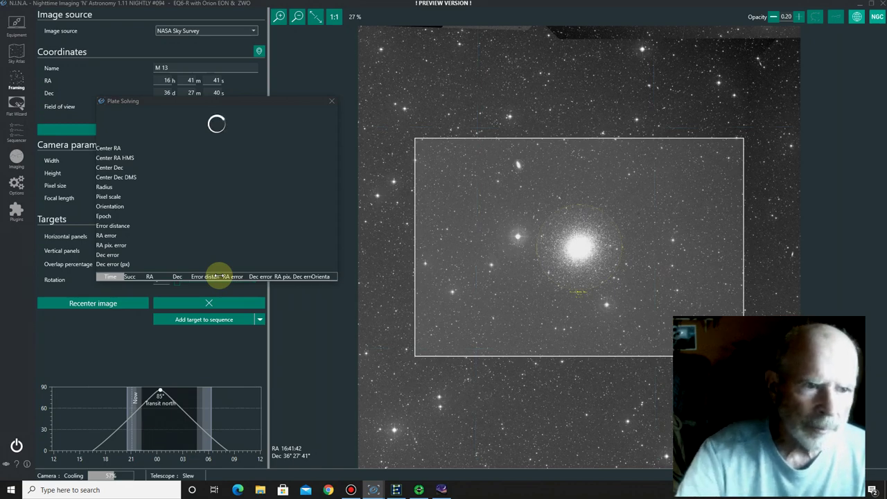
left_click(15, 160)
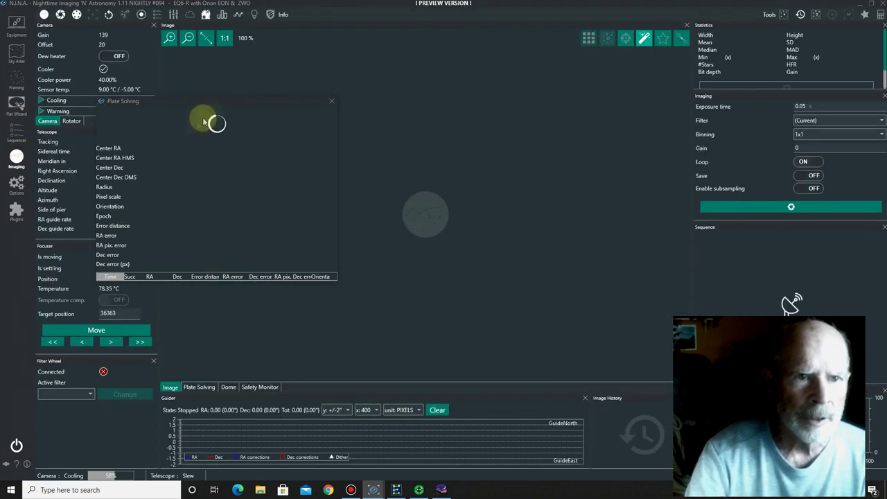
Step: Move the Plate Solving window aside and bring Stellarium to the front
left_click_drag(198, 101, 117, 137)
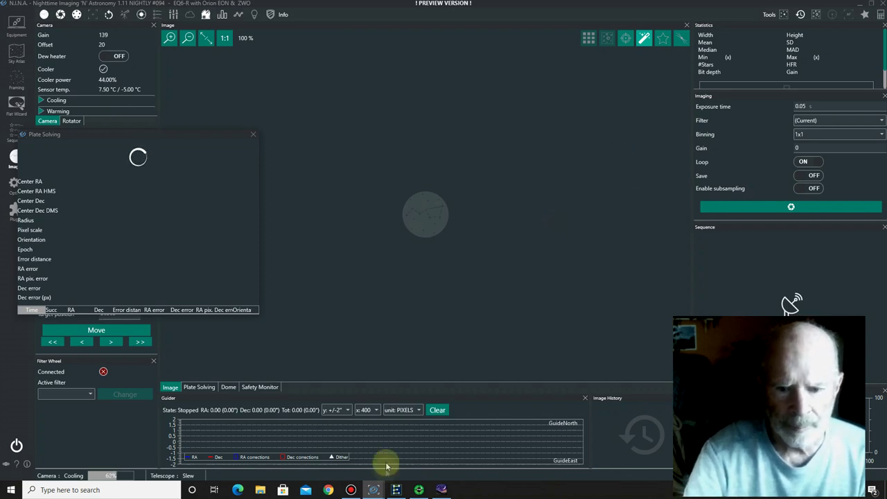
left_click(441, 490)
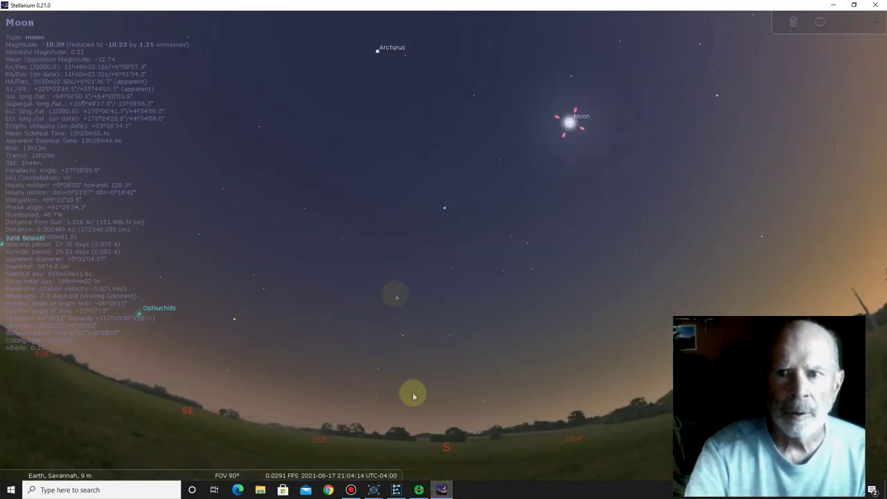
Step: Pan the Stellarium sky to locate the EON 130 reticle near Vega, then minimise Stellarium
left_click_drag(412, 162, 514, 293)
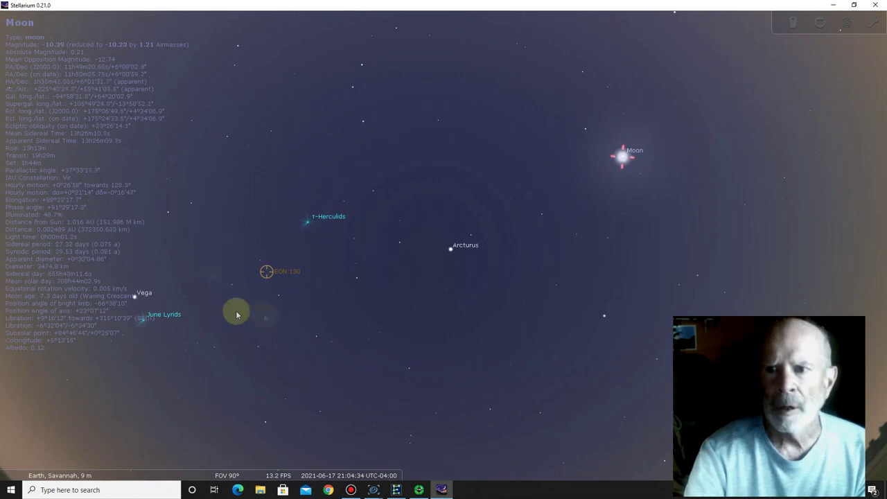
left_click(837, 6)
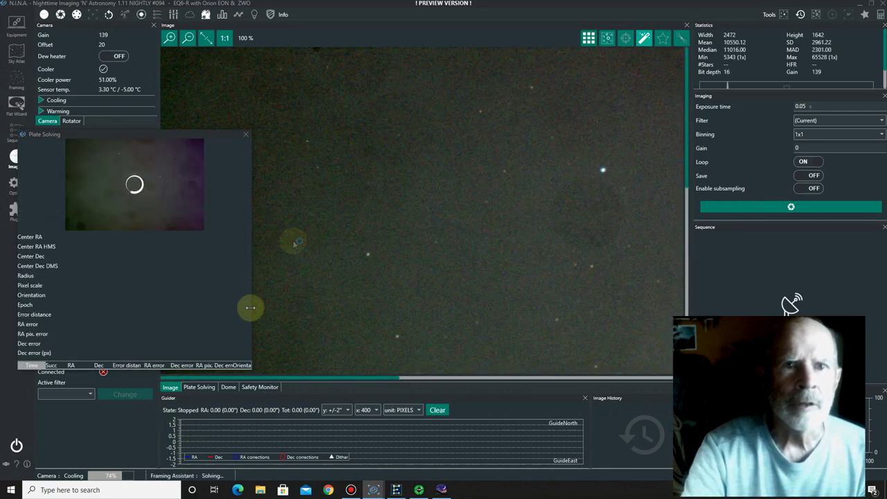
Step: Fit the new 2472x1642 plate-solving frame to the image area
left_click(225, 38)
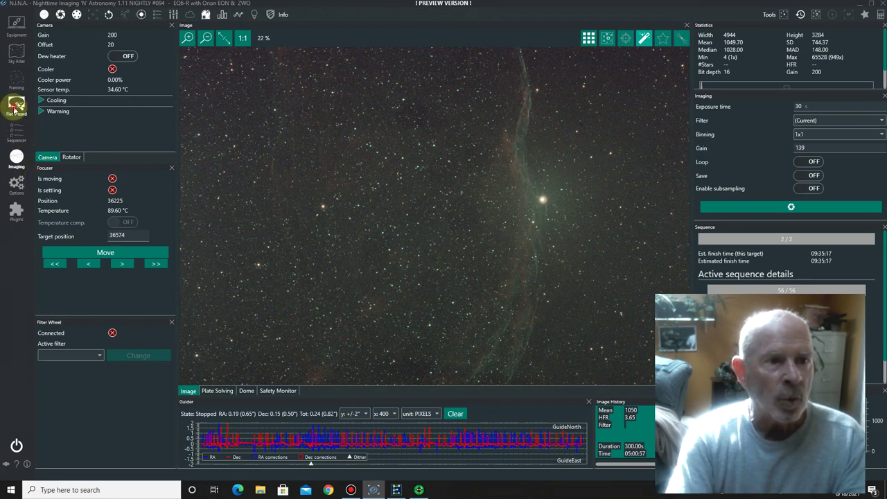
Step: After reviewing the final 56/56 nebula frame, bring up the Flat Wizard
left_click(15, 108)
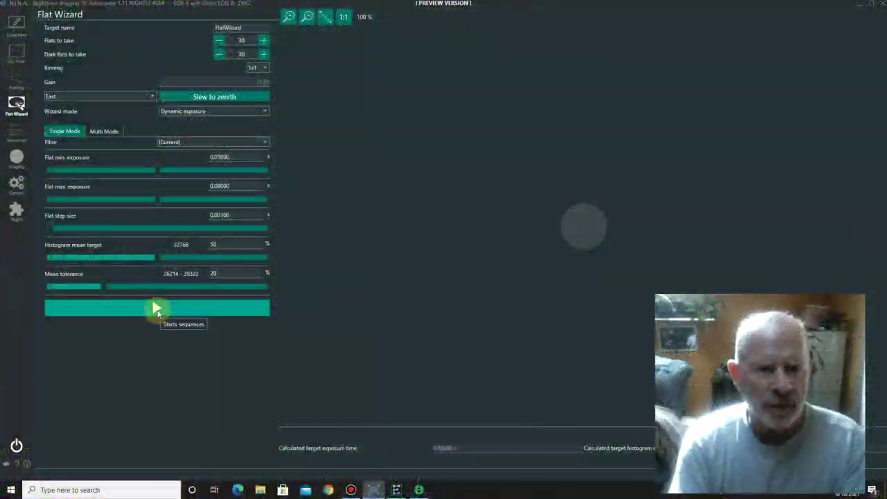
Step: Start the Flat Wizard run and capture all 30 flats
left_click(157, 309)
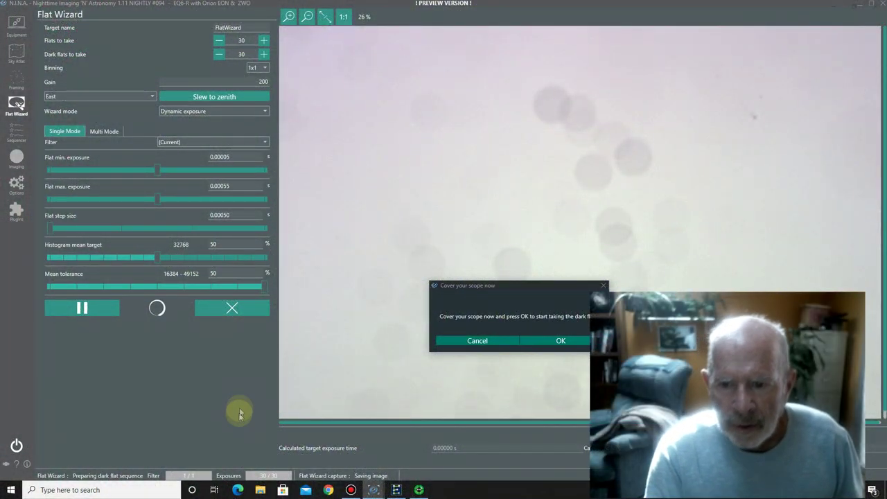
Step: Confirm the scope is covered so the 30 dark flats begin
left_click(562, 341)
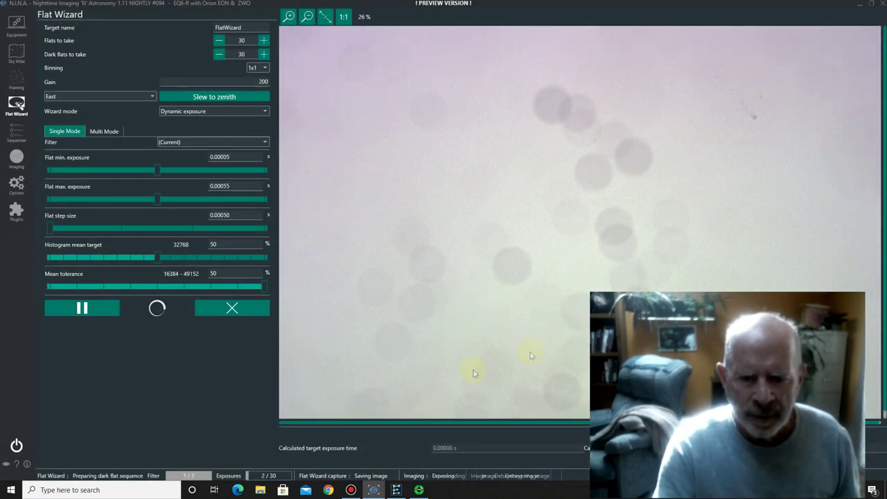